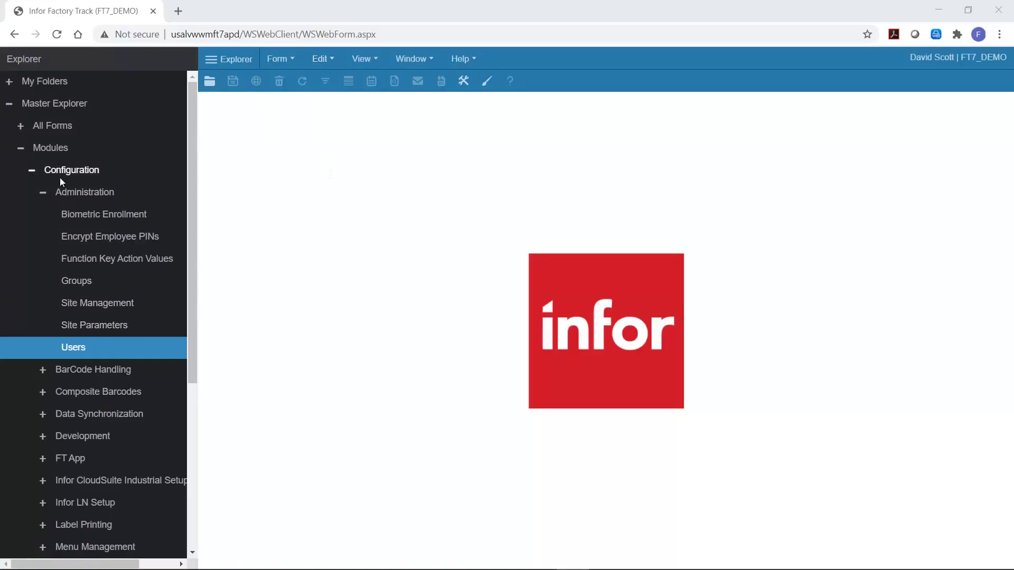
- Retrieve the administrator user's record and list its modules: FactoryTrackAuto, FactoryTrackCloud and FactoryTrackDev
left_click(83, 347)
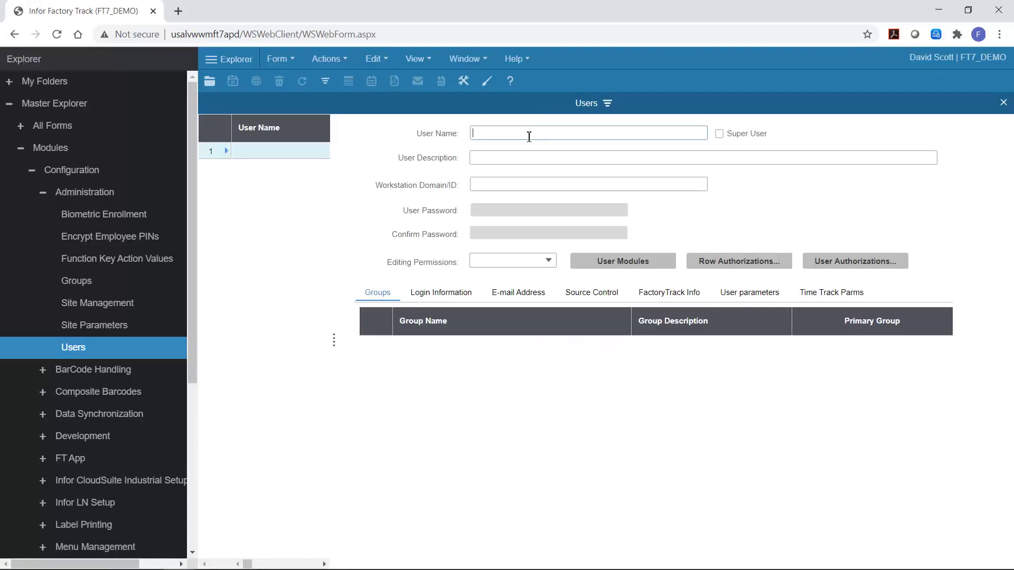
left_click(530, 133)
type("sa")
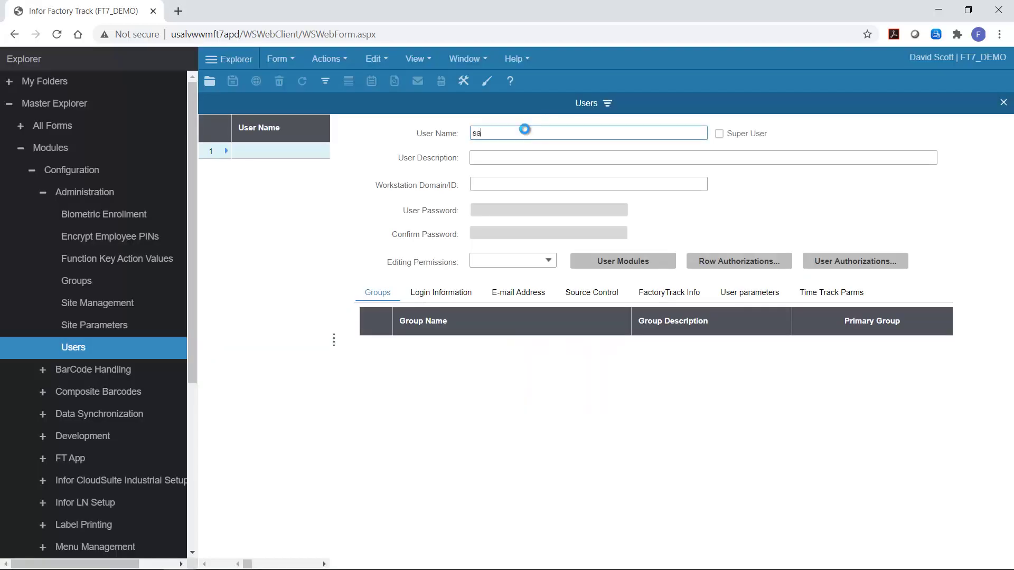
key("Tab")
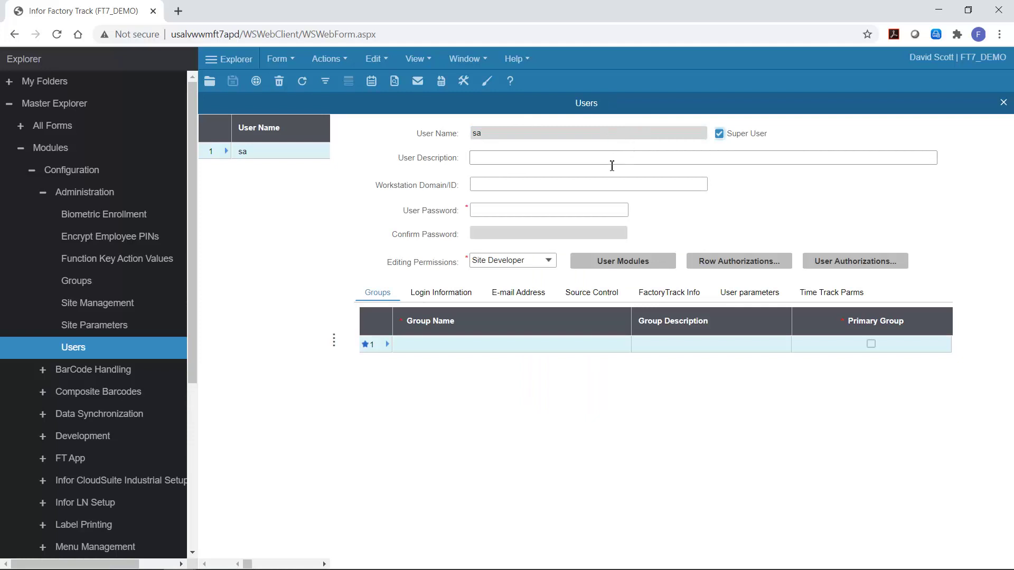
left_click(523, 186)
left_click(614, 262)
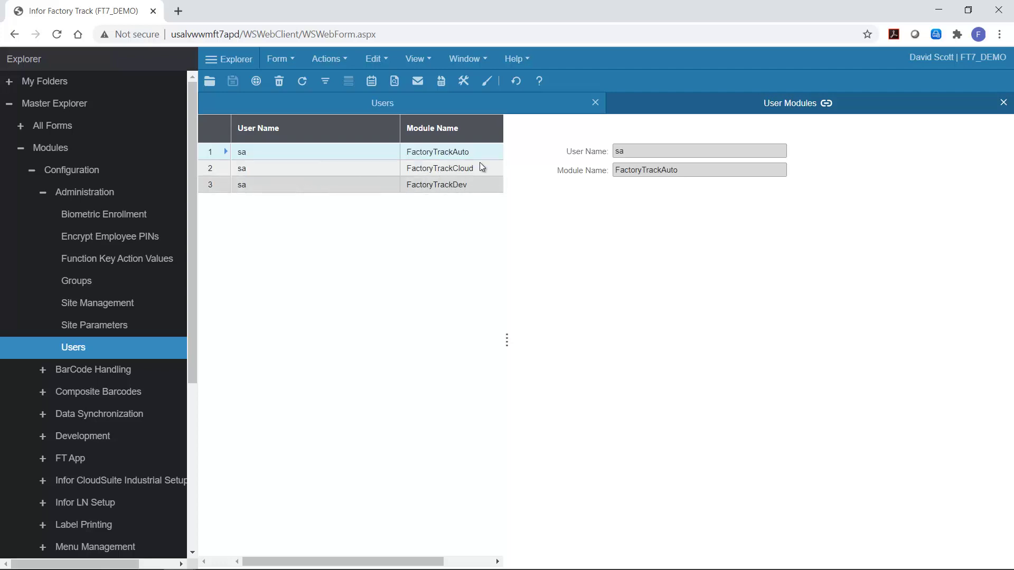
- Bring up User Preferences from the View menu to switch to the DEV_FT7_DEMO environment
left_click(1002, 103)
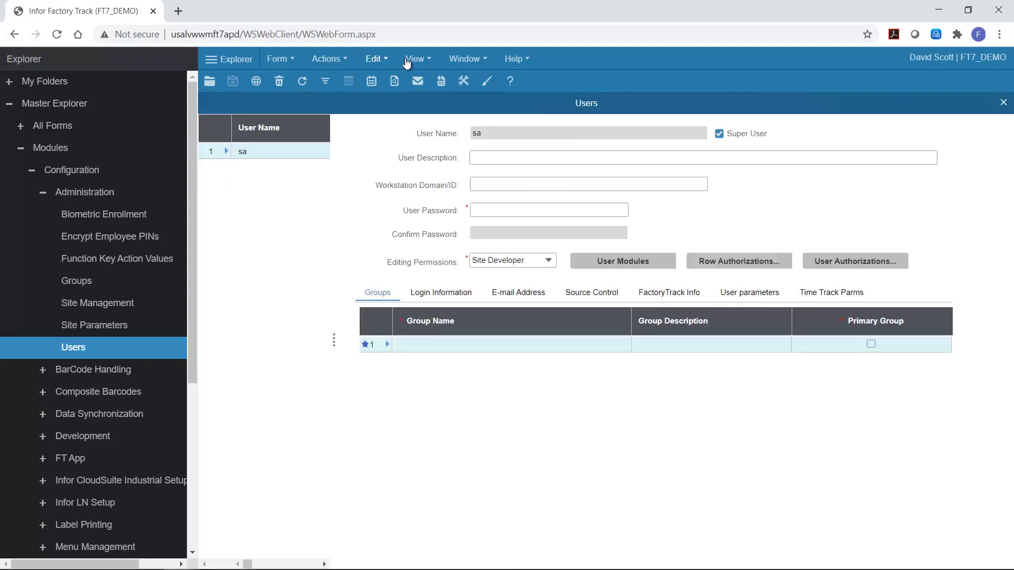
left_click(411, 60)
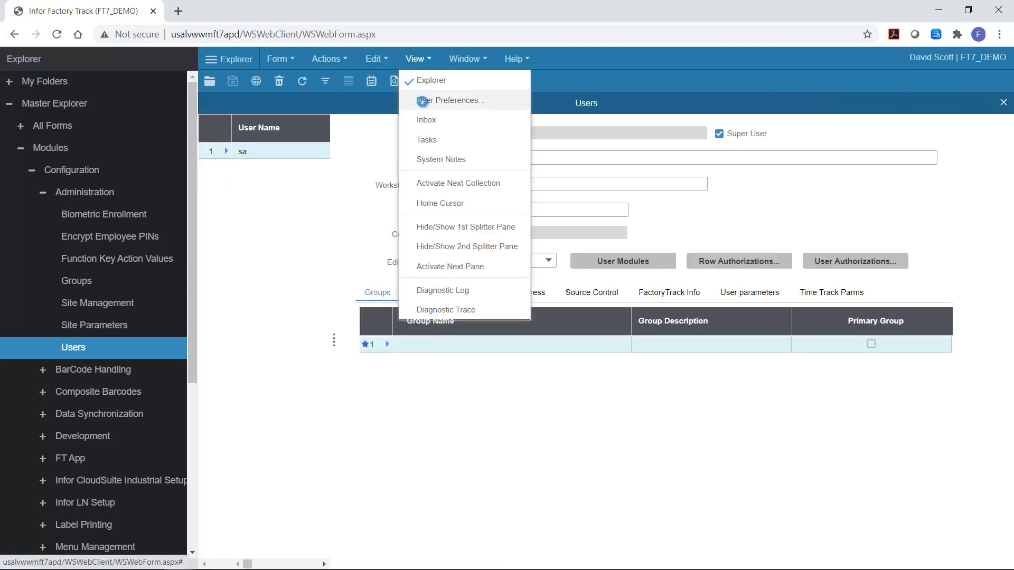
left_click(421, 100)
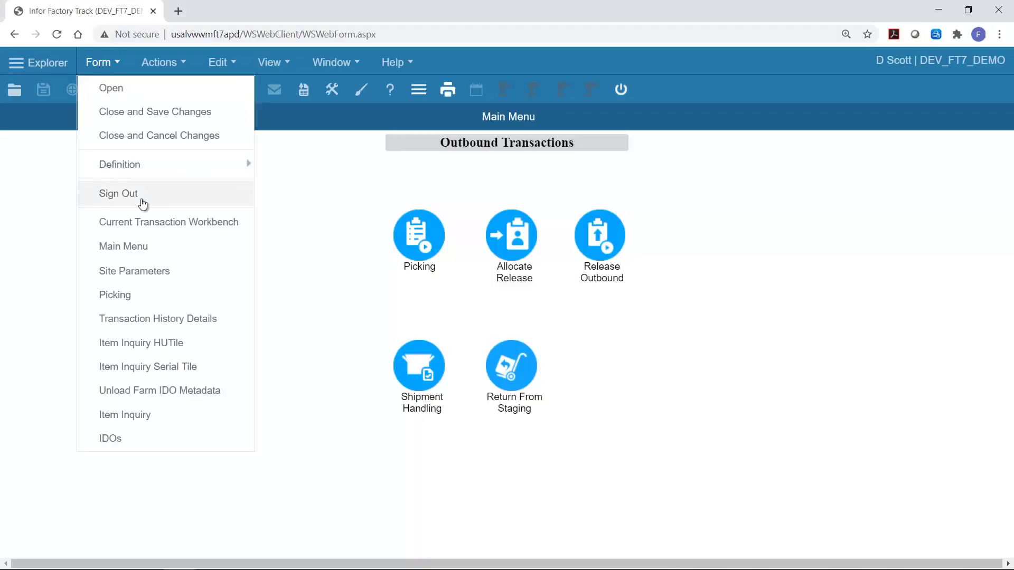
- Review the LN Communication settings in Site Parameters, then return to the Main Menu
left_click(156, 280)
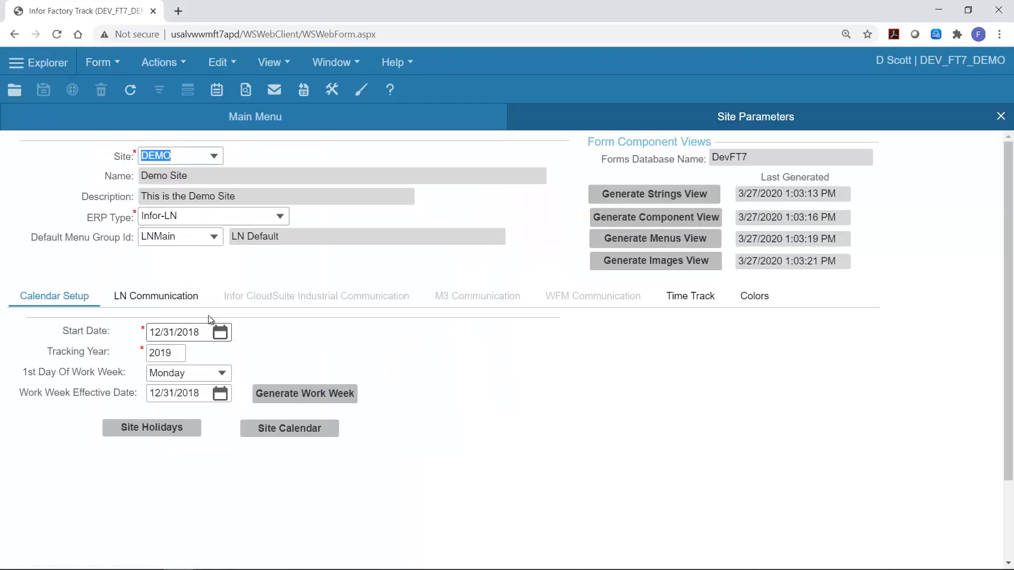
left_click(162, 296)
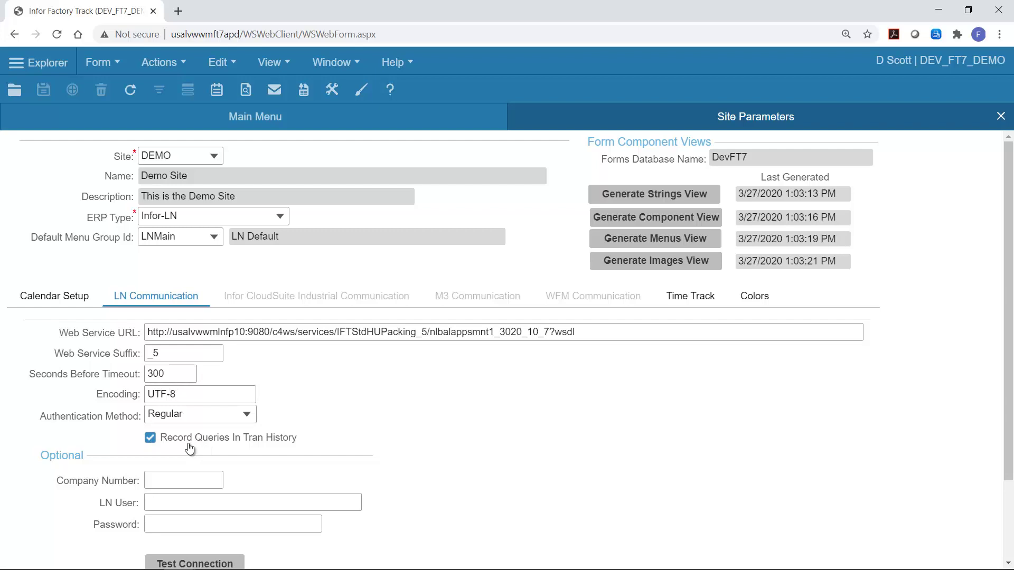
left_click(247, 121)
- Run Picking for the sales order to list its two FTWM02 lines at A003, 10 PCS each
left_click(415, 238)
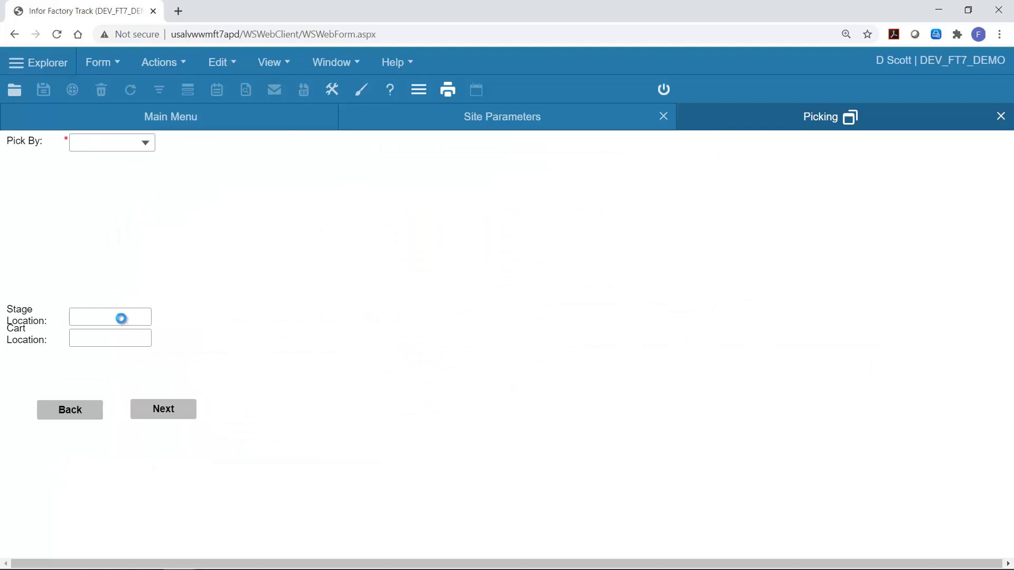
left_click(120, 301)
type("KN0000028")
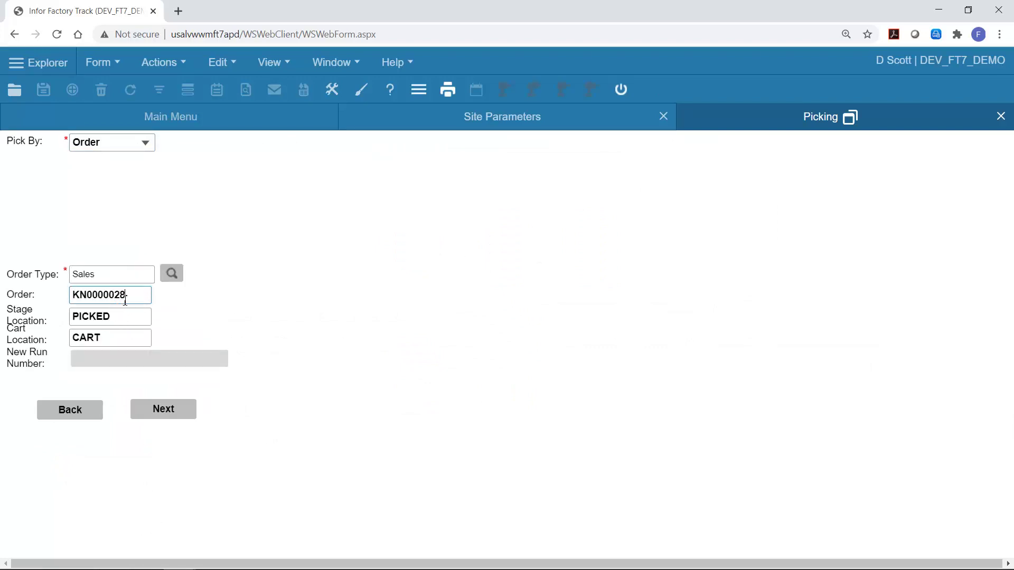
key("Tab")
left_click(172, 413)
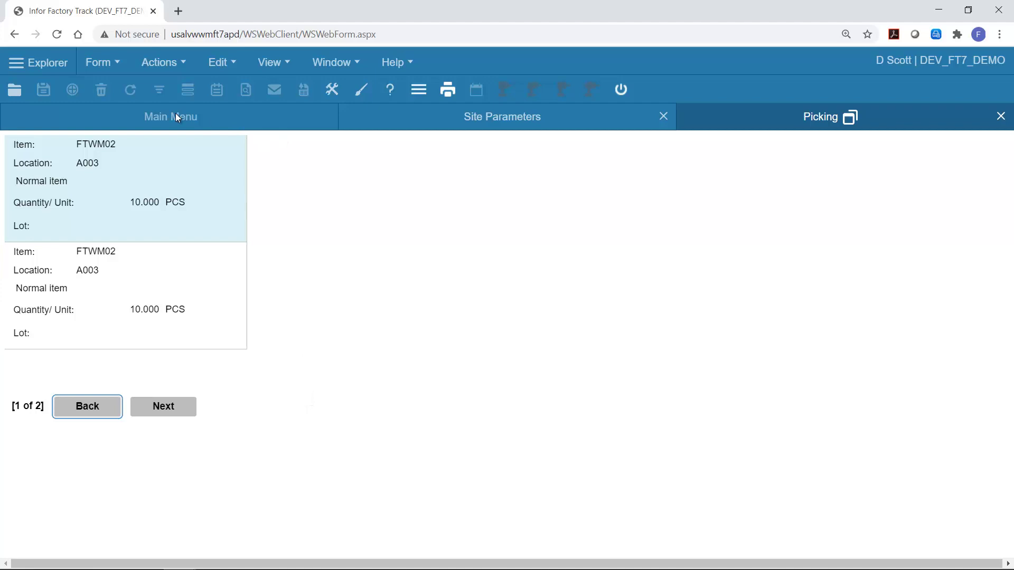
- Open the Current Transaction Workbench and show the recent transaction's XML details
left_click(98, 68)
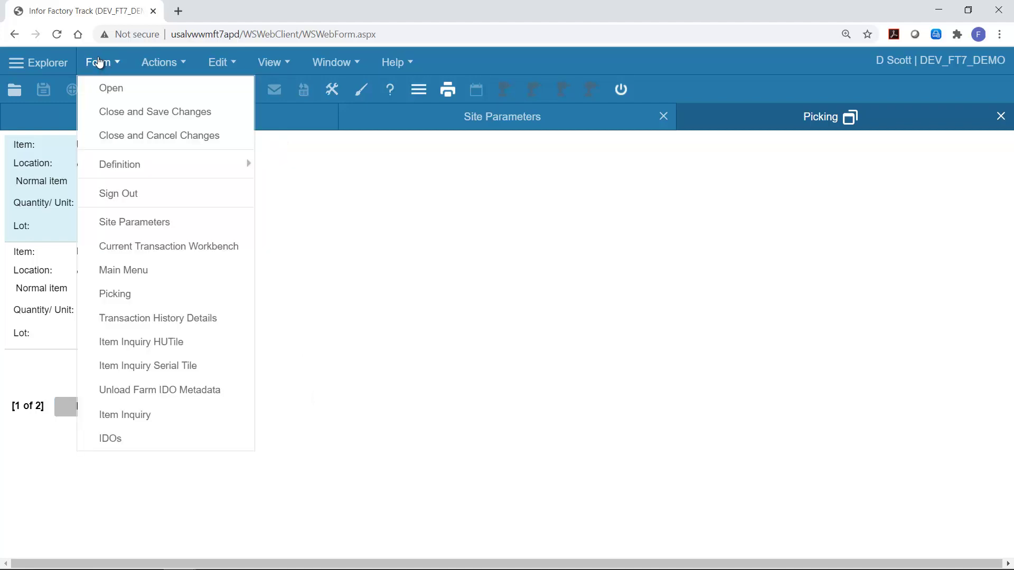
left_click(163, 246)
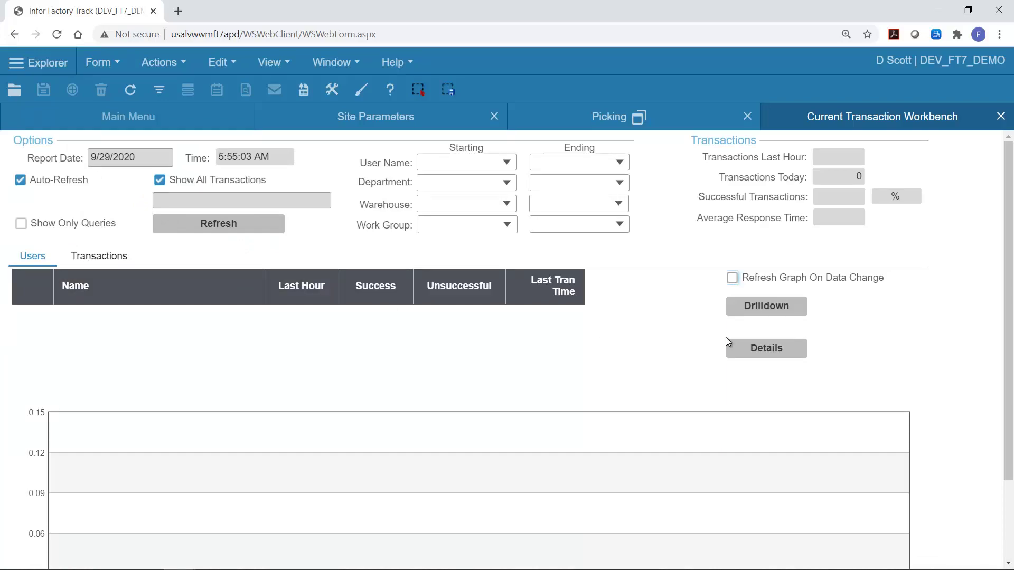
left_click(765, 350)
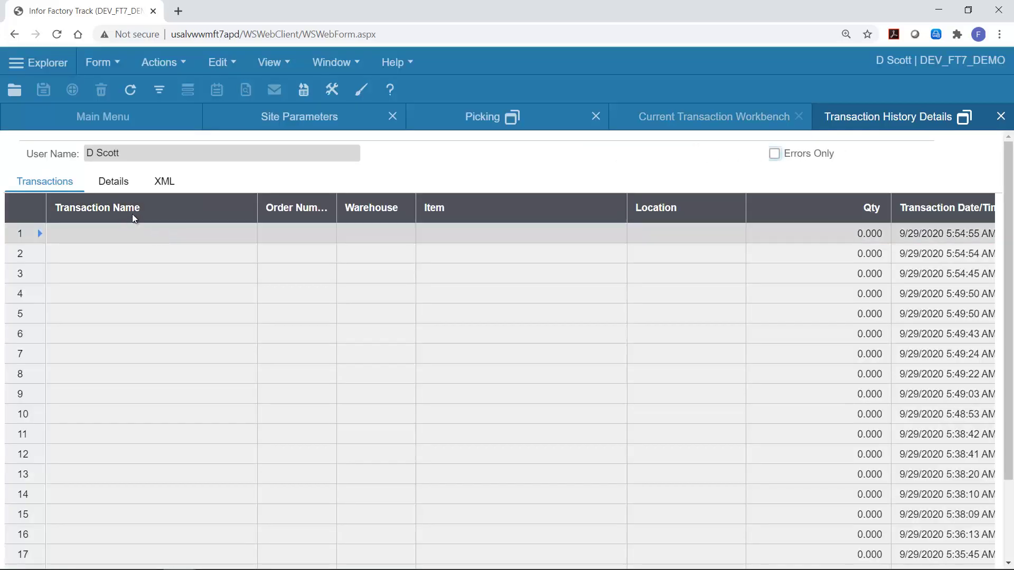
left_click(157, 181)
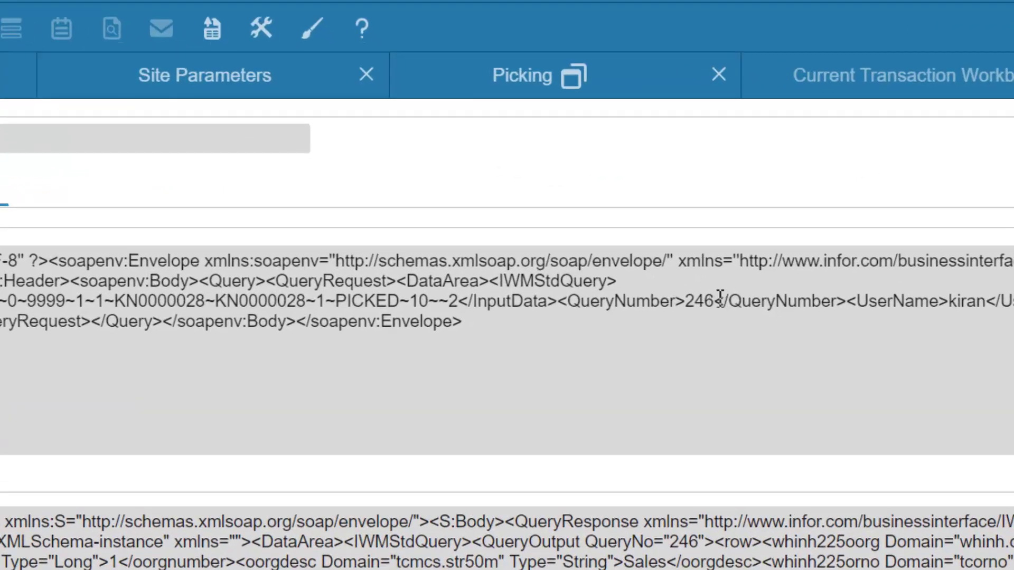
- Highlight query number 246 and the whinh225frhu handling unit element in the XML
left_click_drag(689, 289, 669, 291)
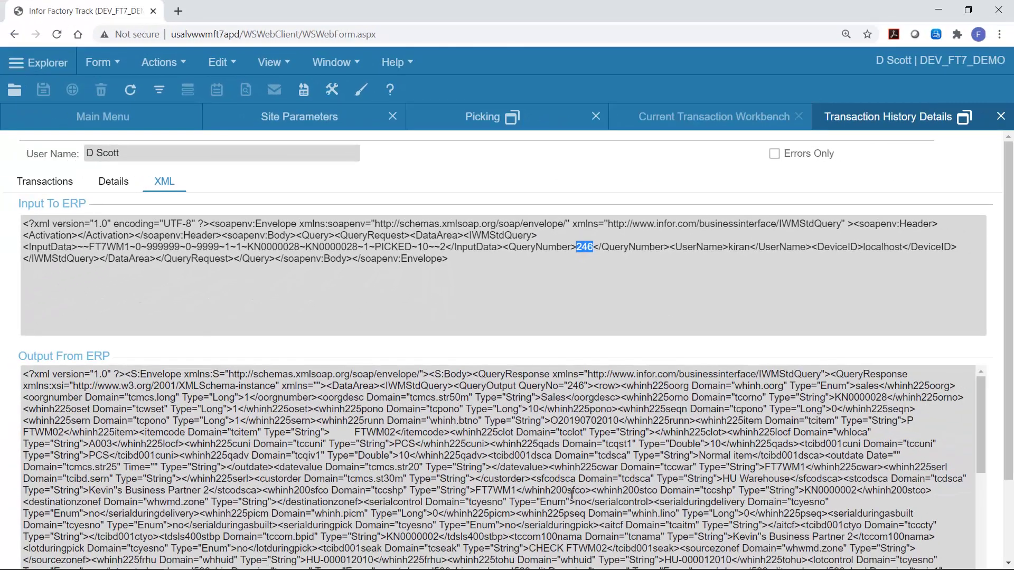
scroll(572, 495, "down", 1)
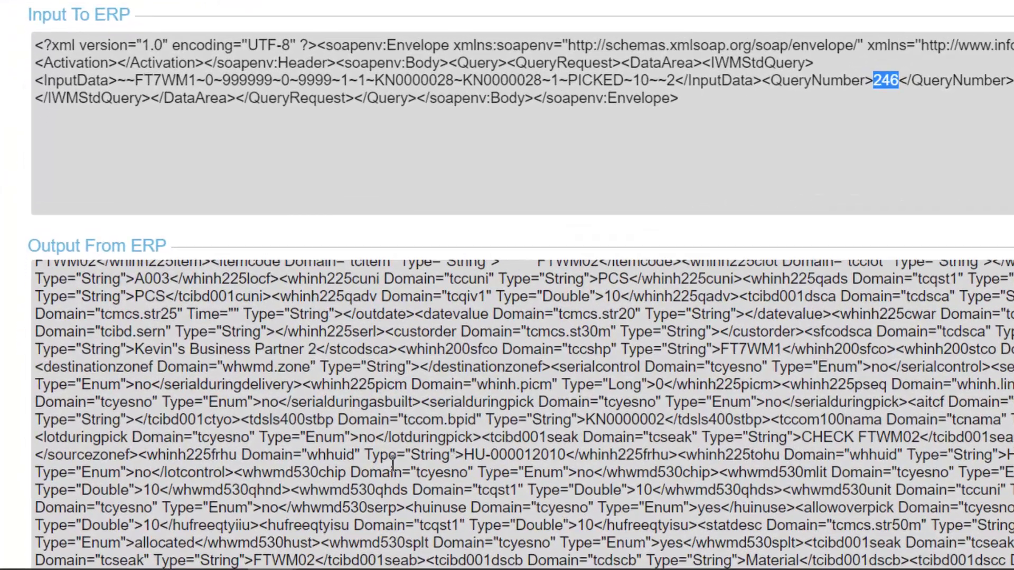
left_click_drag(145, 455, 678, 455)
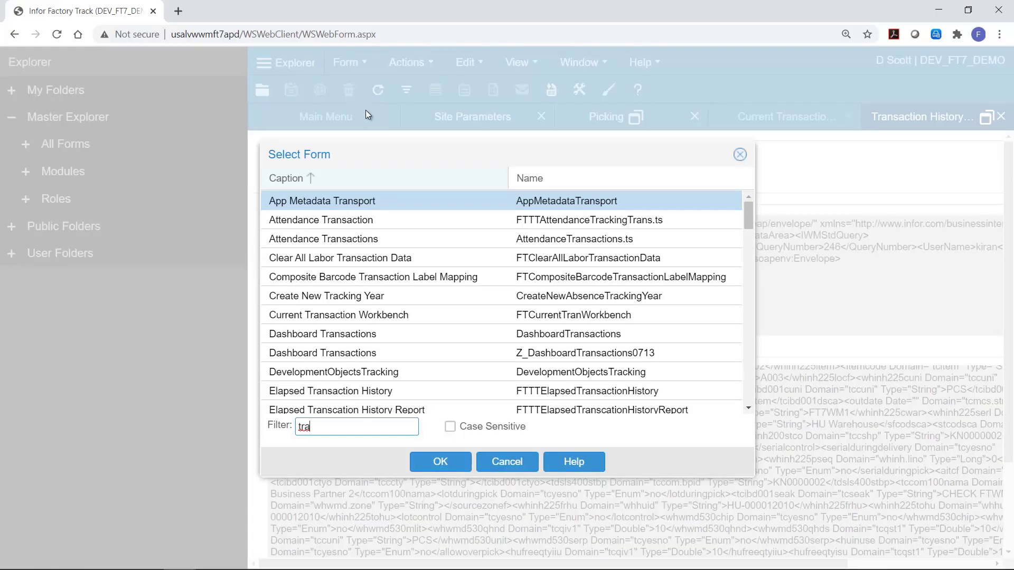
- Open Transaction Set Maintenance and locate the Picking transaction's form name, LNWMPicking
type("nsaction set")
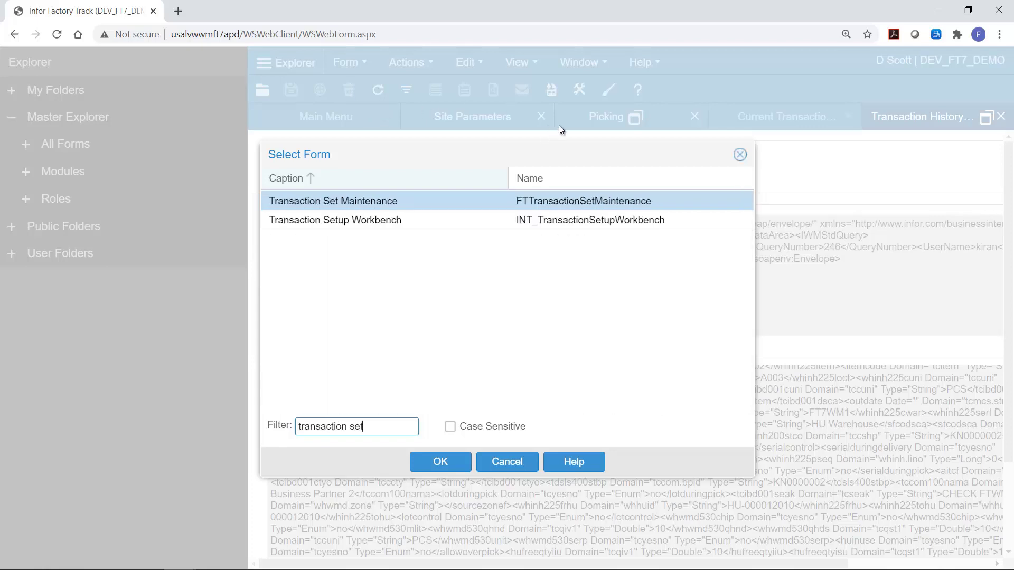
key("Return")
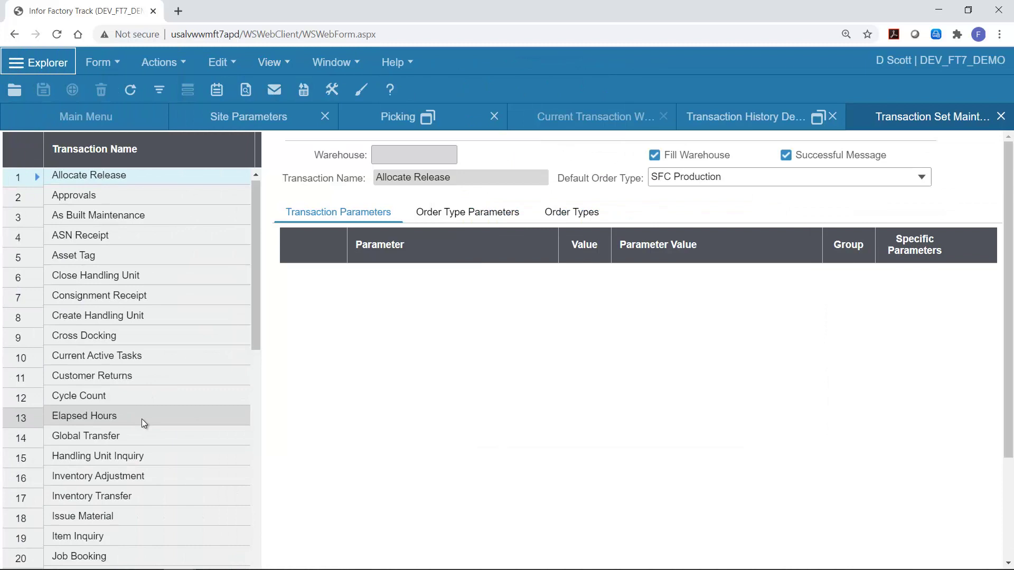
scroll(142, 420, "down", 4)
scroll(141, 416, "down", 4)
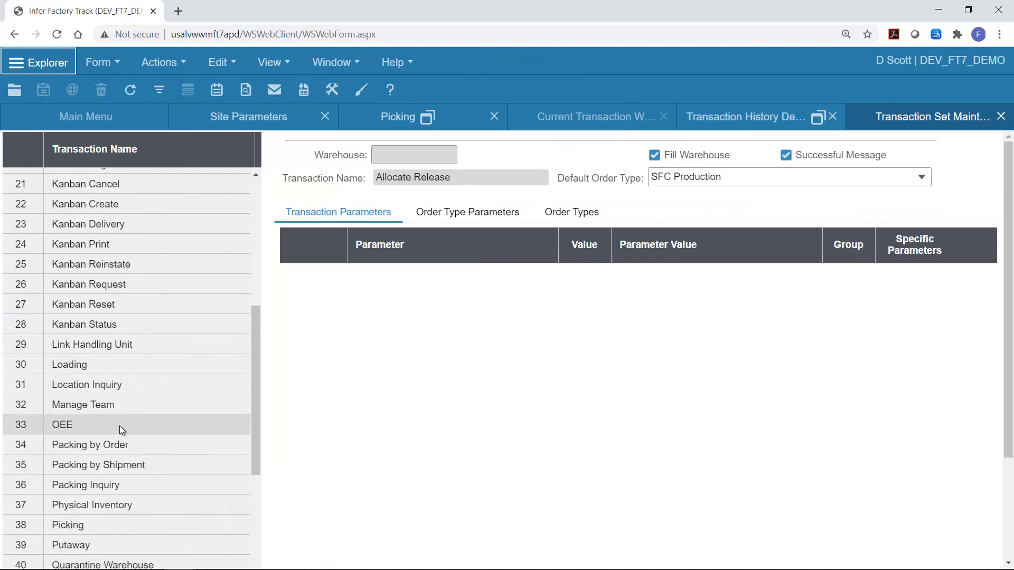
left_click(109, 527)
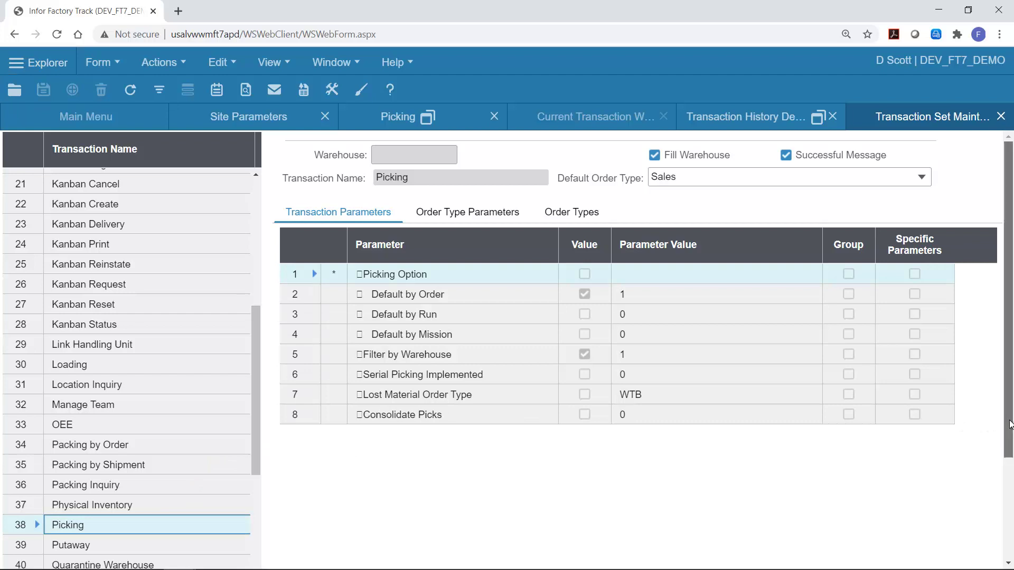
scroll(1009, 424, "down", 3)
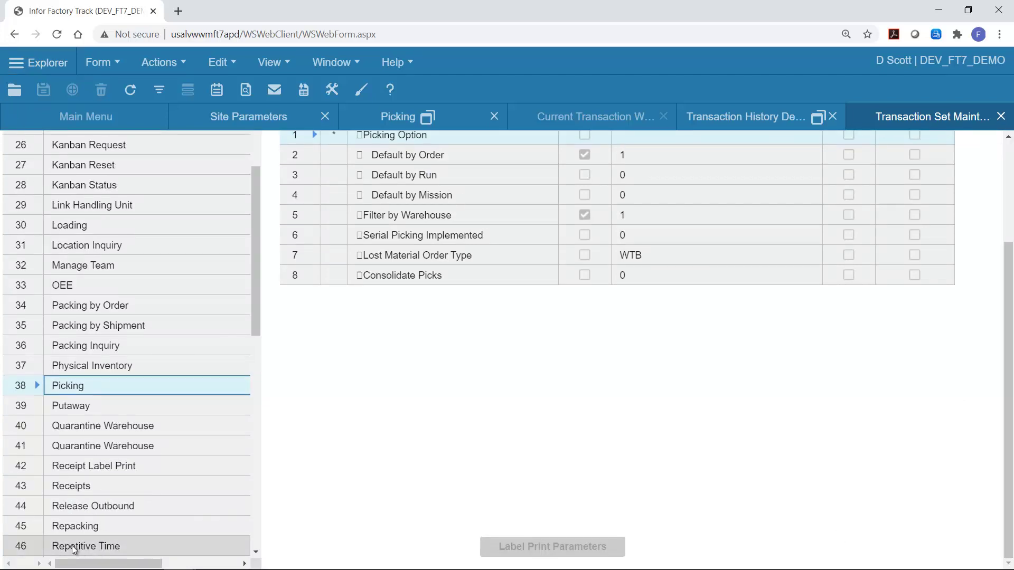
left_click_drag(98, 563, 165, 564)
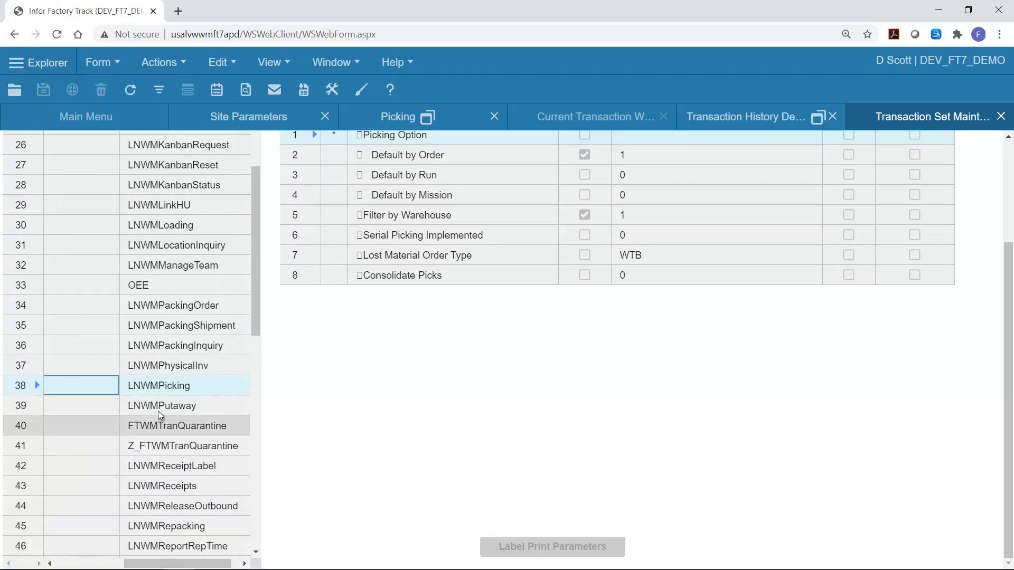
left_click(160, 387)
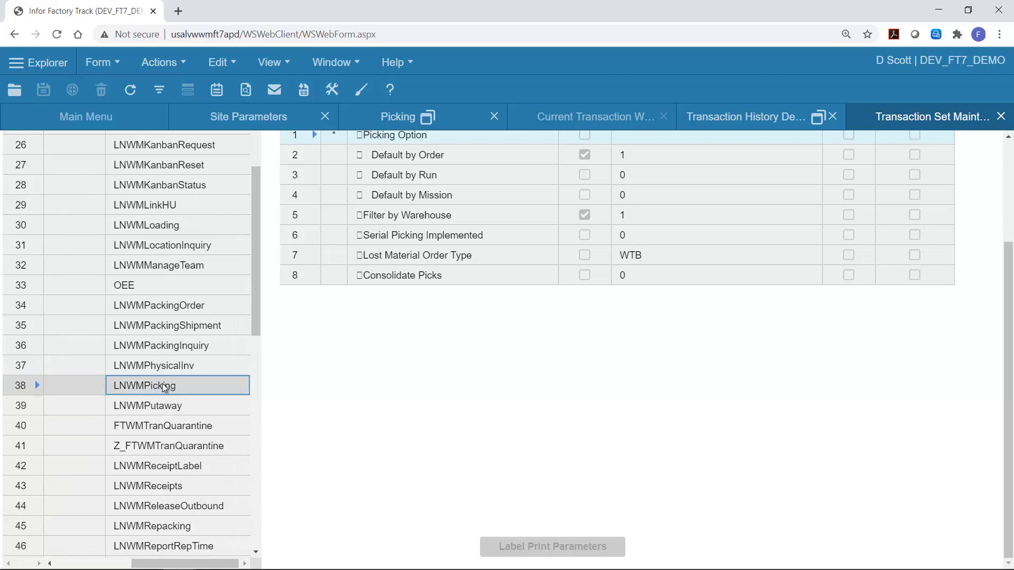
- Open the Transactions Setup form from the Select Form list filtered by 'tra'
left_click(100, 66)
left_click(109, 85)
type("transactions setup")
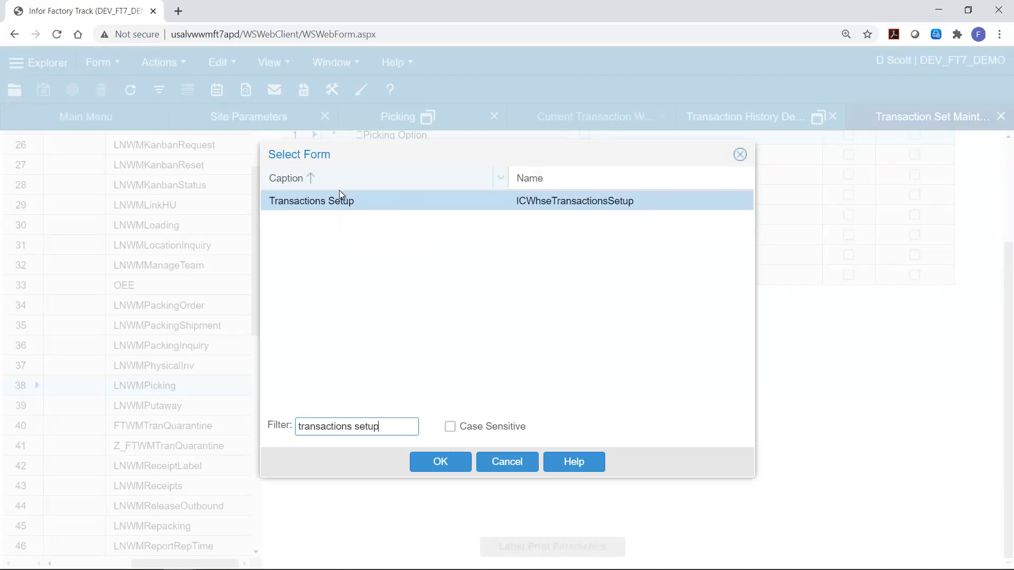
left_click(338, 199)
double_click(338, 199)
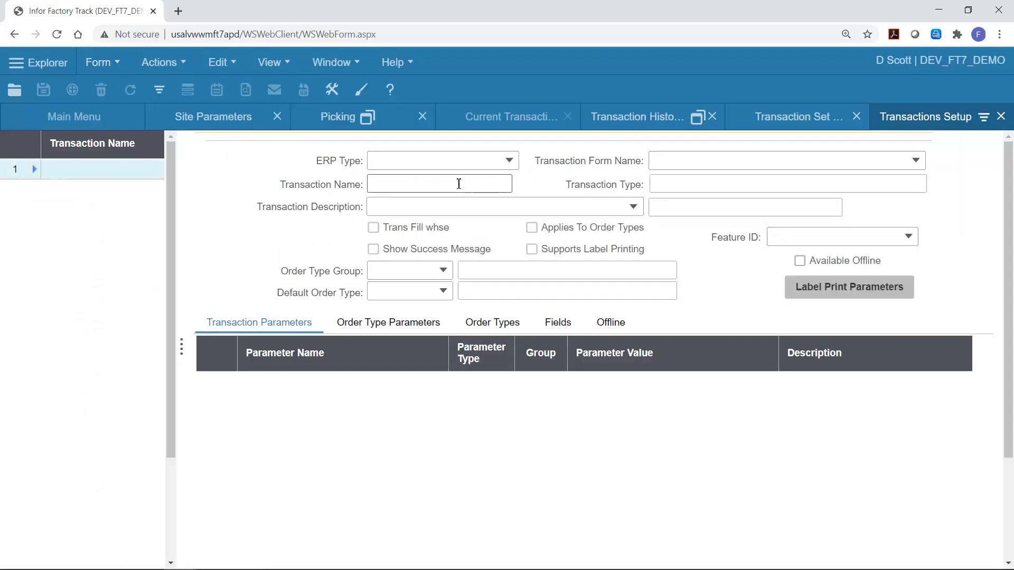
- Look up transaction LNWMPicking and select its form name LNWMPicking.mobi
left_click(431, 183)
type("LNWMPicking")
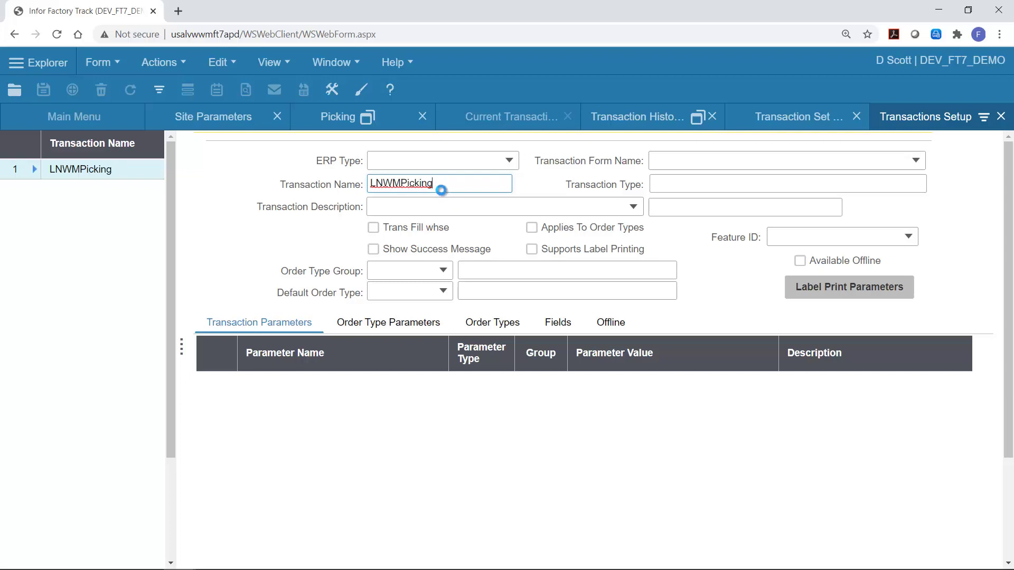
left_click(691, 168)
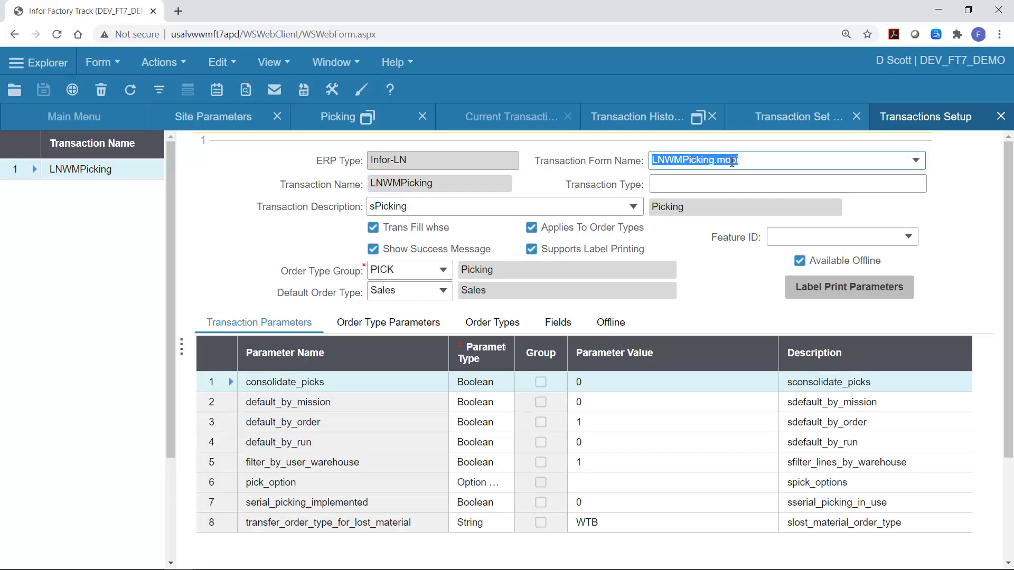
- Launch the form designer in a new tab with Site Default editing scope
left_click(362, 93)
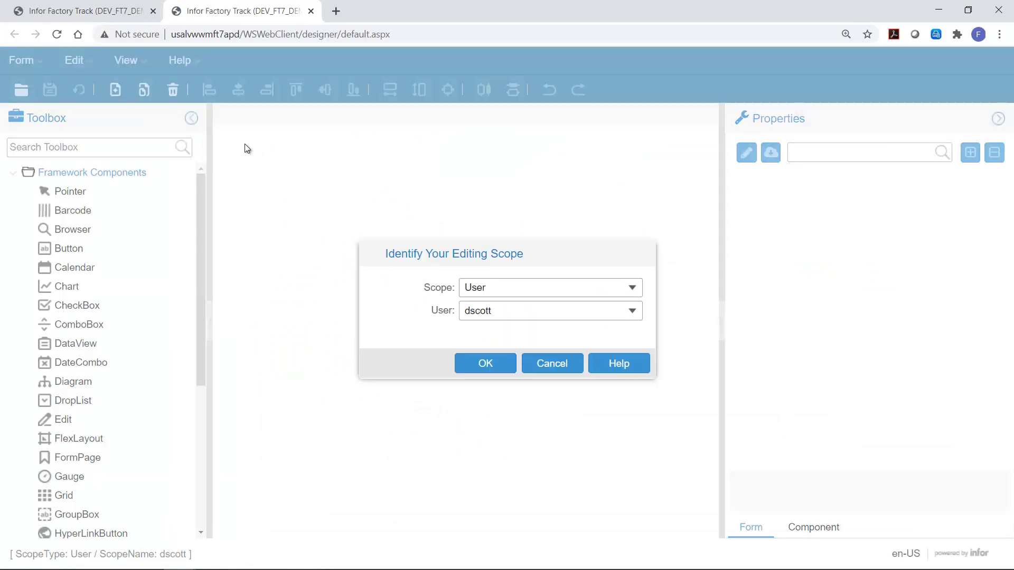
left_click(630, 289)
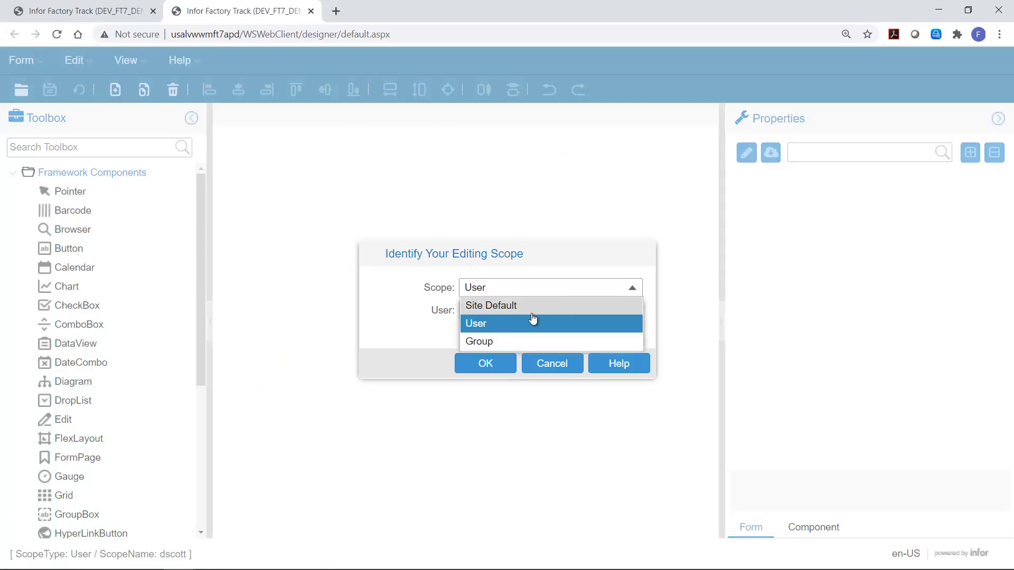
left_click(535, 319)
left_click(497, 365)
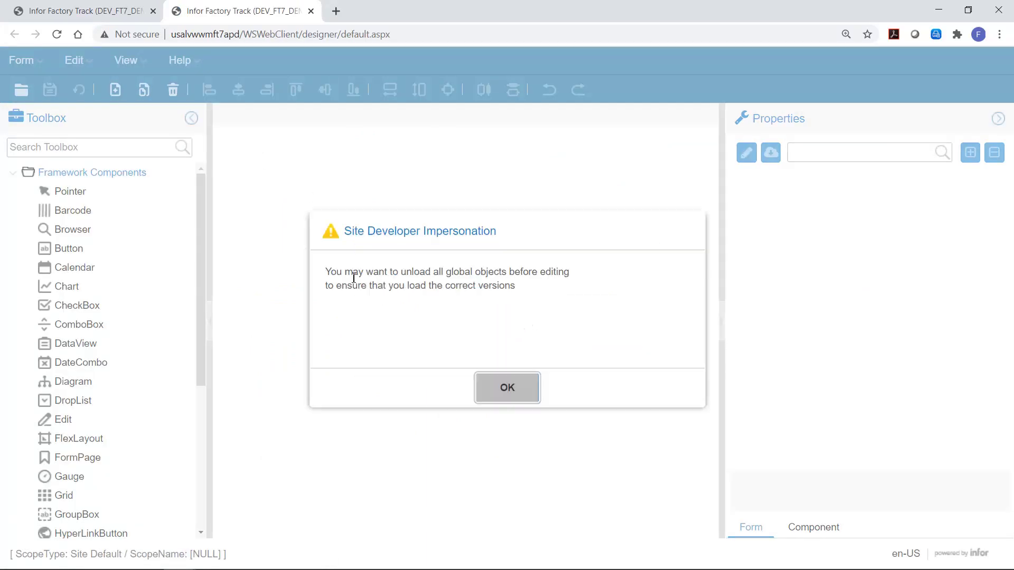
left_click(508, 393)
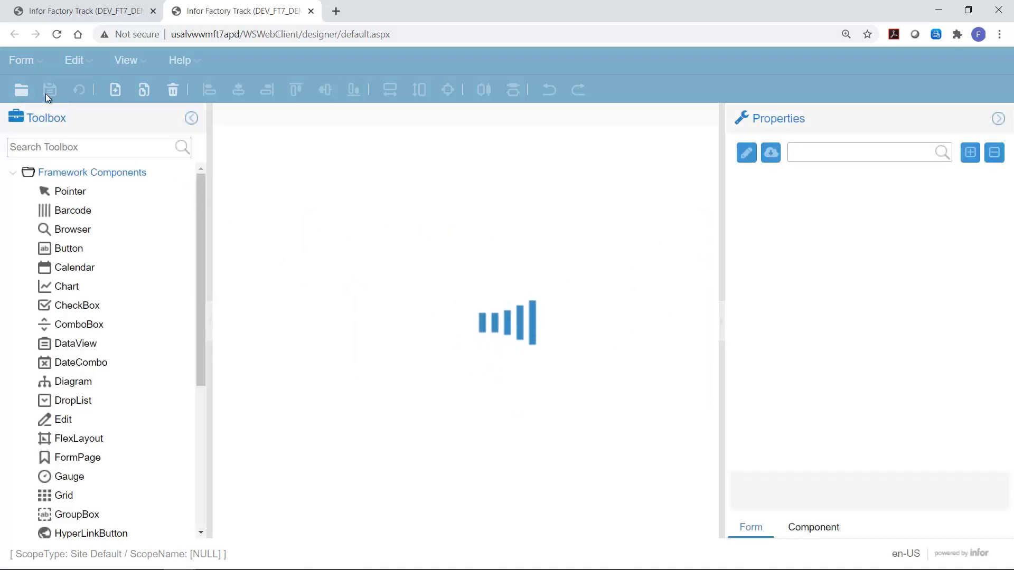
- Close the Transactions Setup form loaded in the designer
left_click(22, 60)
left_click(75, 60)
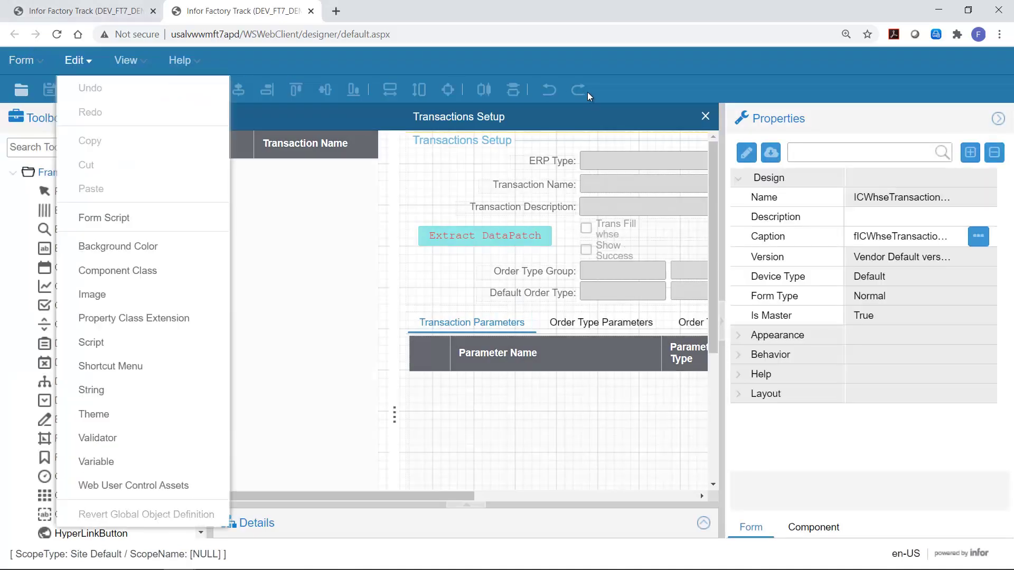
left_click(697, 117)
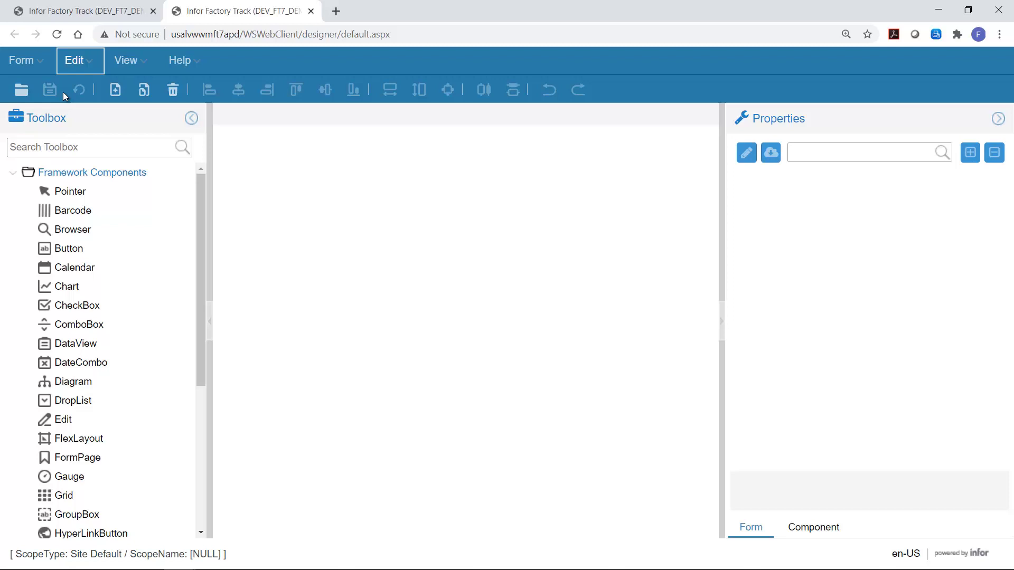
left_click(14, 64)
- Open the Picking form for design from the list filtered by 'Picking'
mouse_move(34, 91)
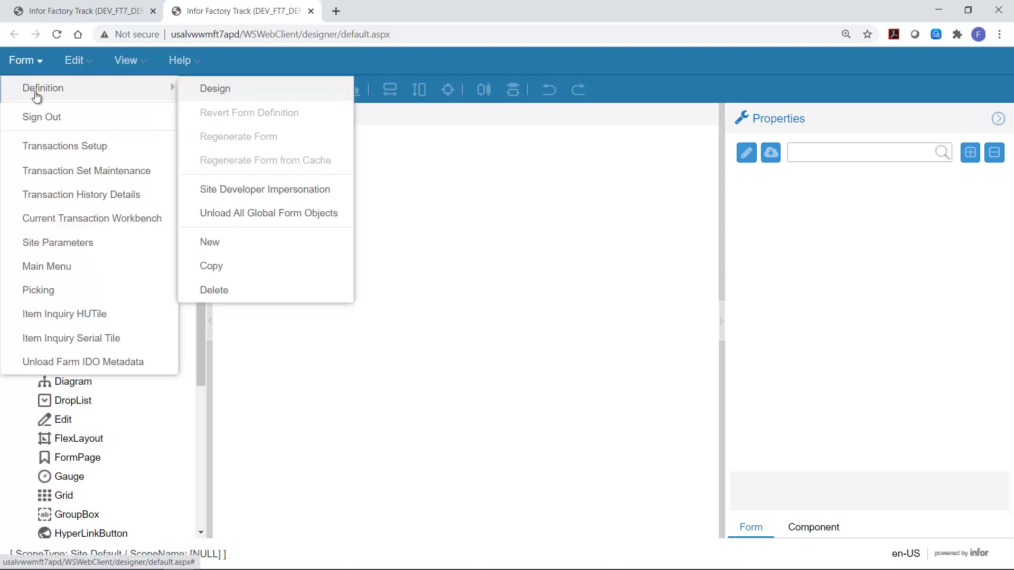
left_click(204, 89)
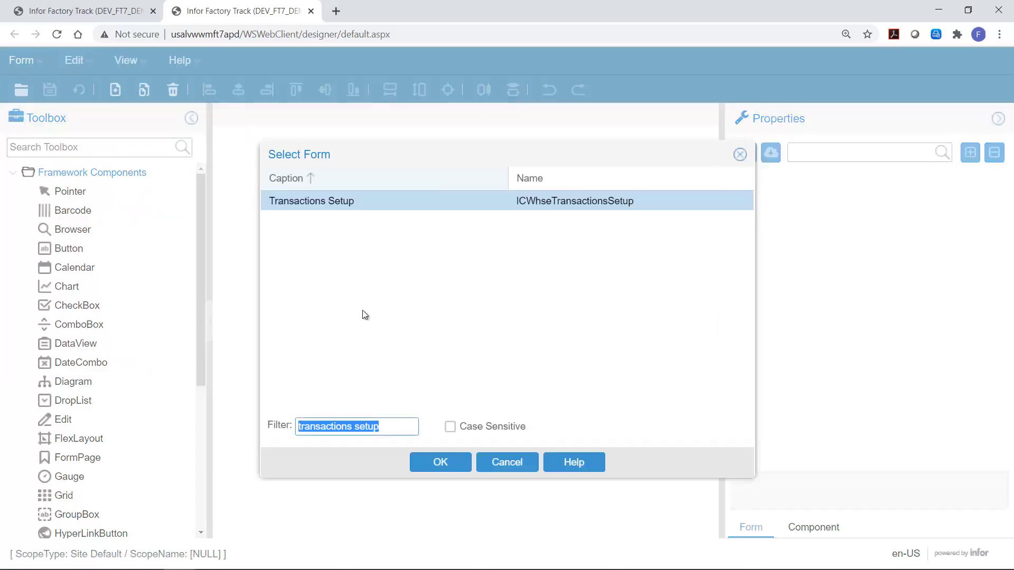
type("Picking")
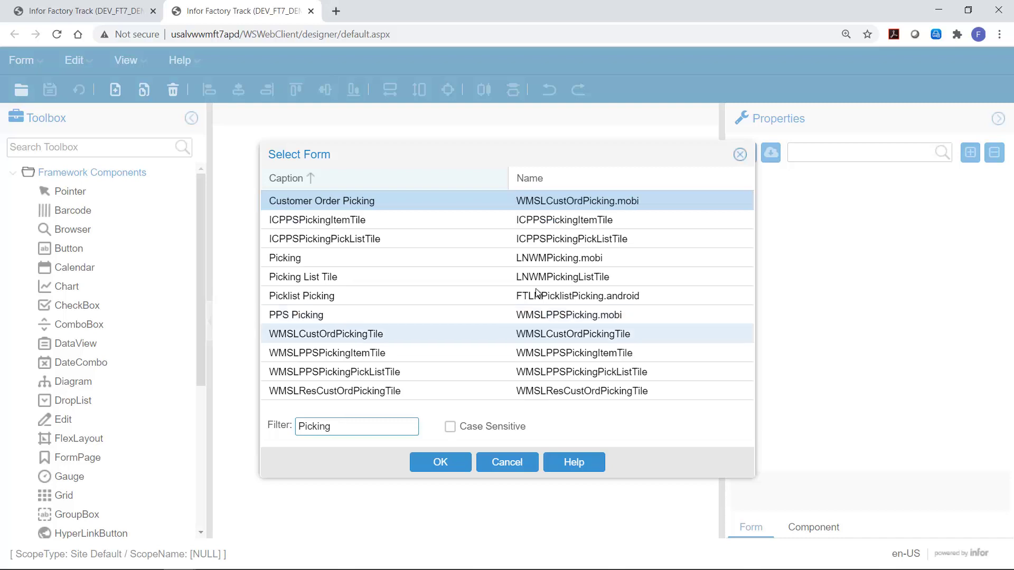
double_click(584, 261)
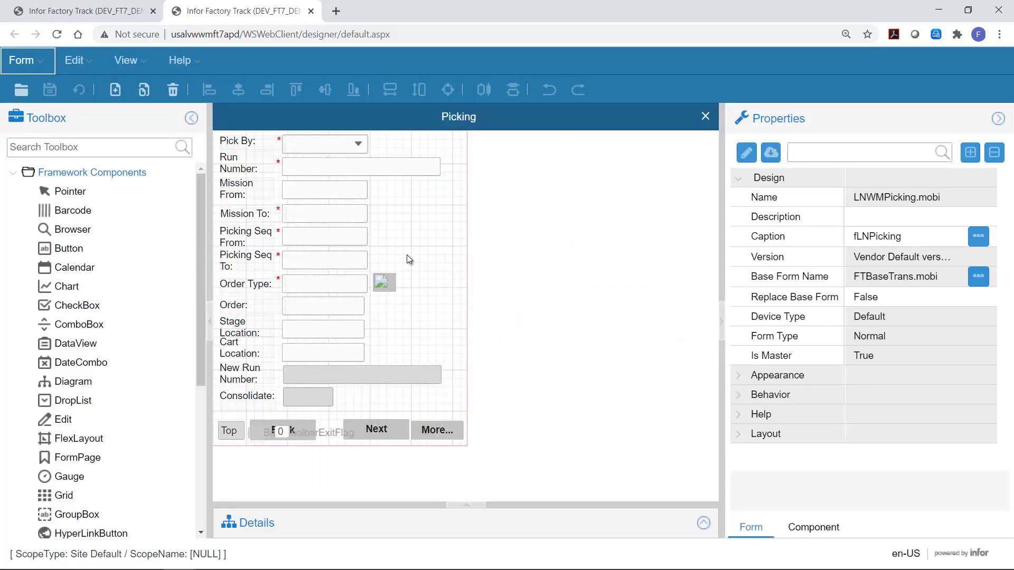
- Display the LNWMPickingListFormPage page from the Pane tree on the Component tab
left_click(812, 528)
left_click(1000, 149)
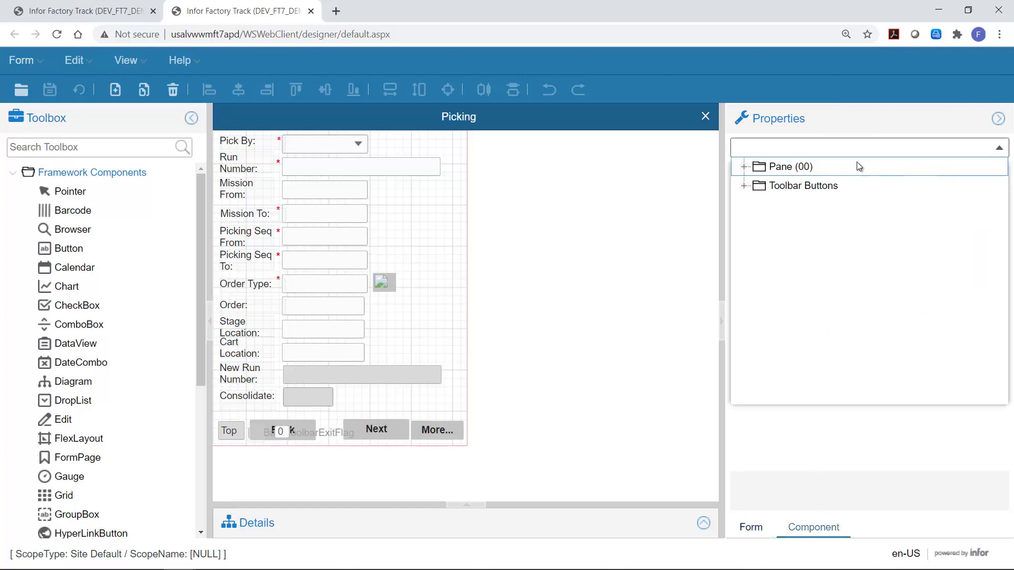
left_click(745, 168)
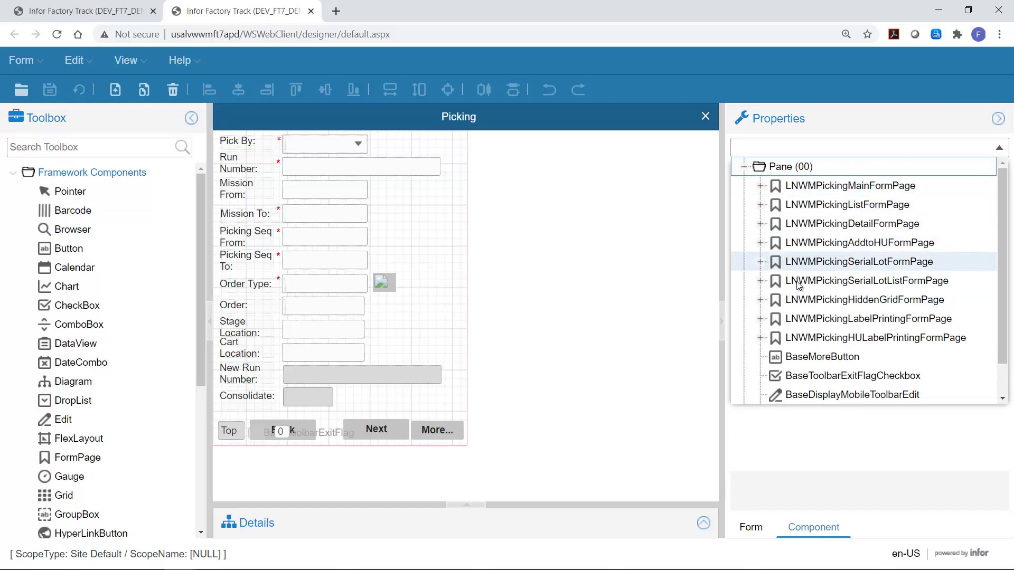
left_click(806, 206)
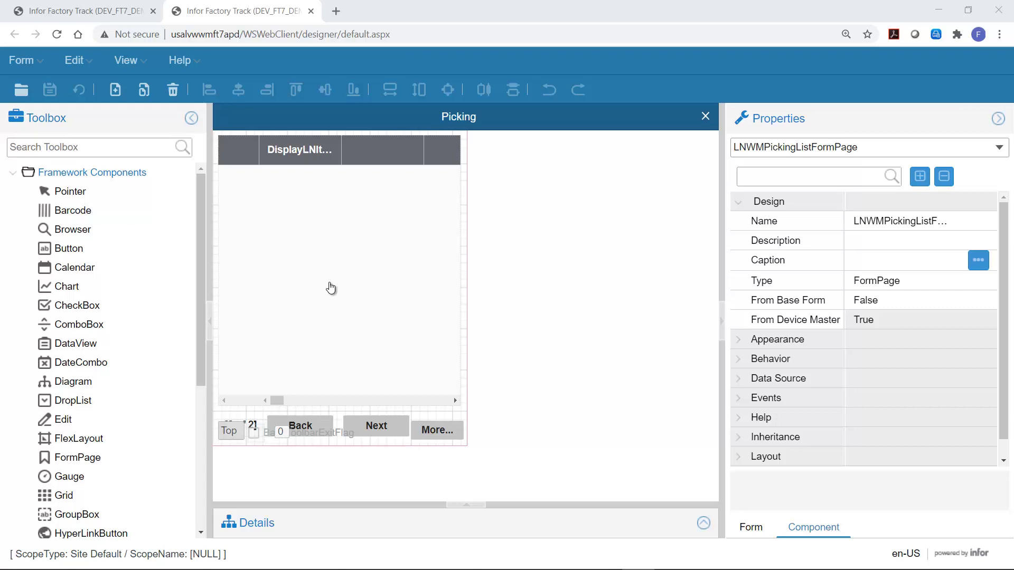
- Inspect the PickListGrid's specific attributes: Tile Form LNWMPickingListTile, Tile When 40
left_click(283, 297)
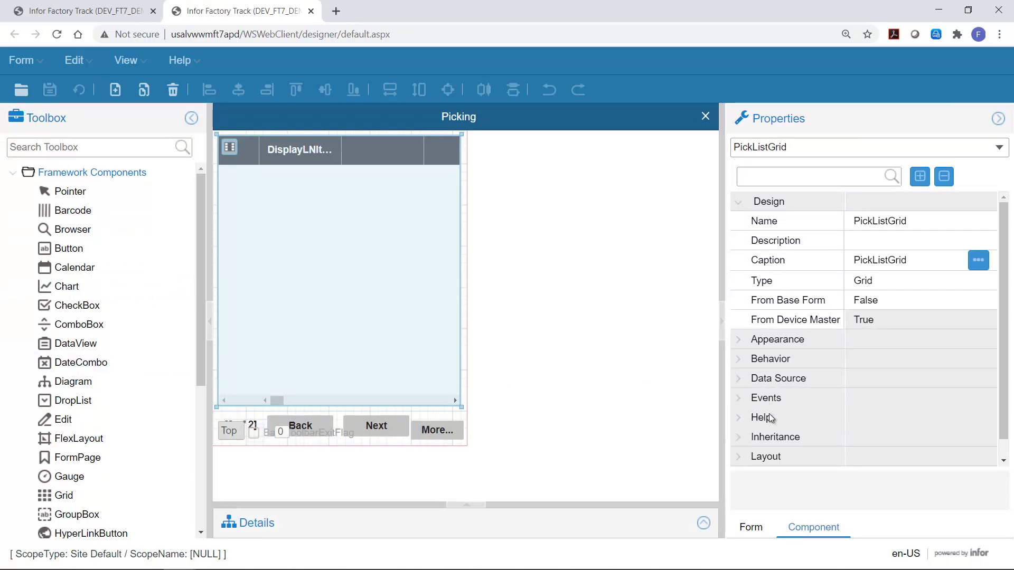
scroll(769, 414, "down", 1)
left_click(742, 459)
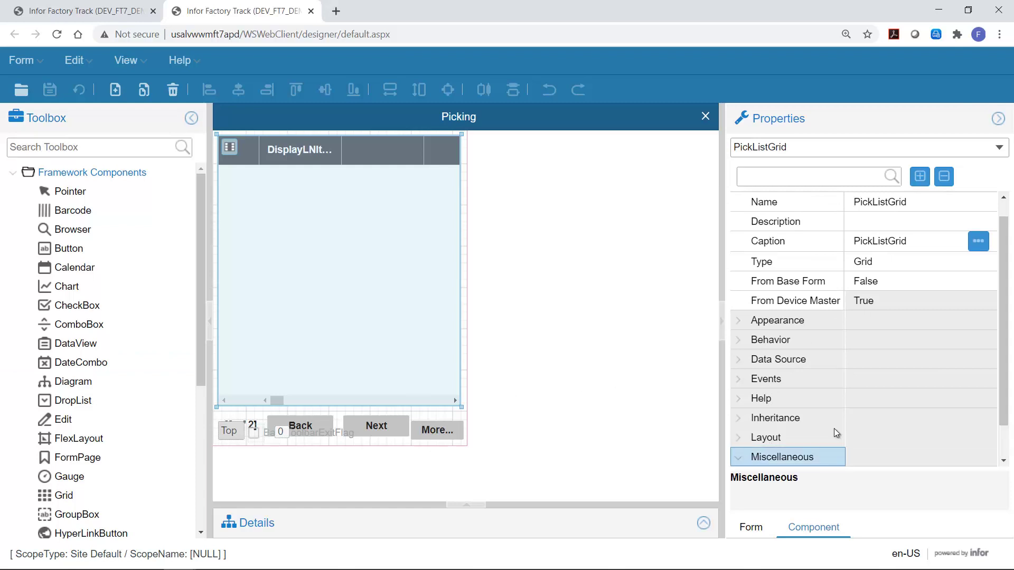
left_click(748, 442)
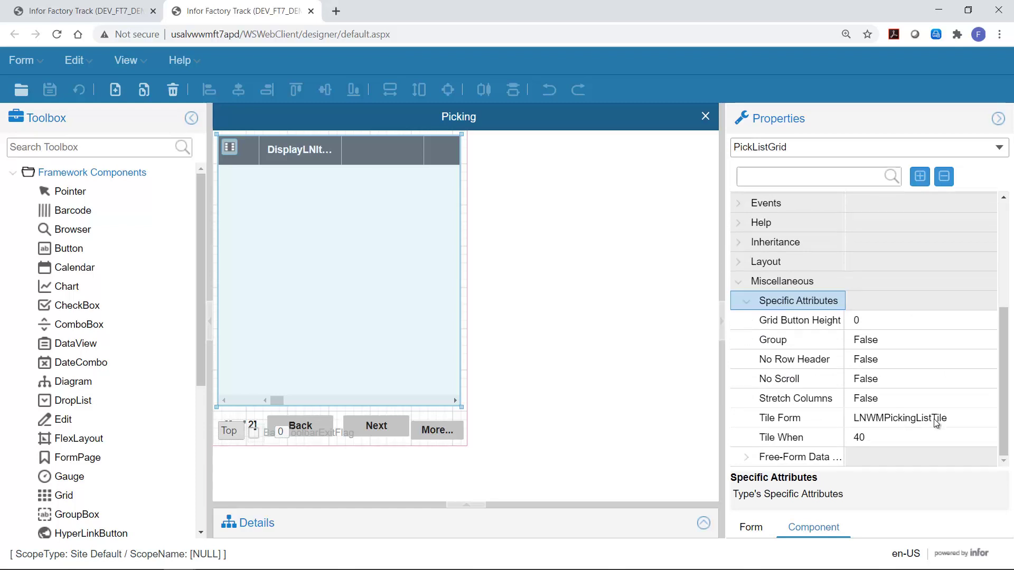
left_click(951, 419)
left_click(807, 420)
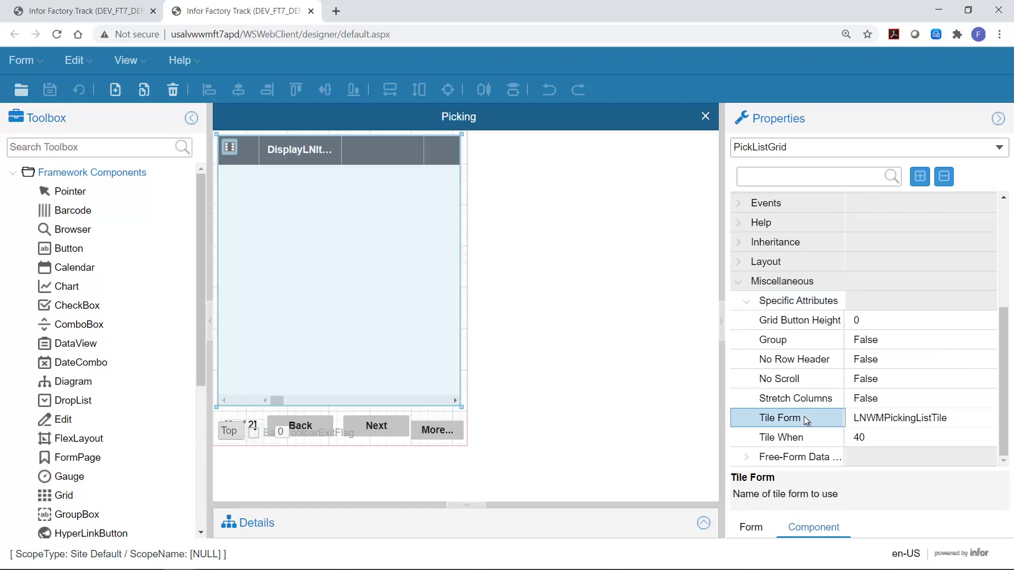
left_click(231, 150)
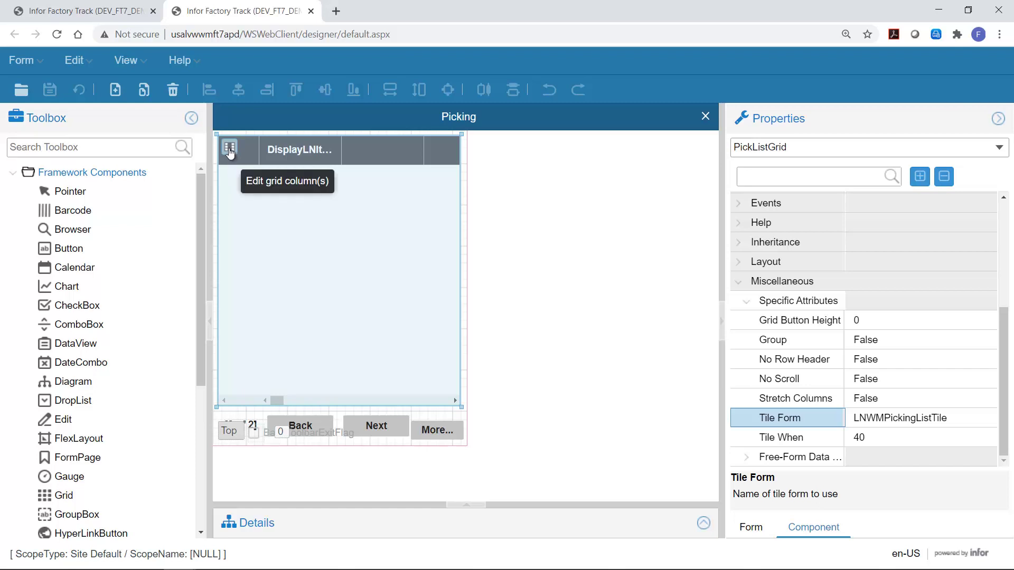
left_click(229, 150)
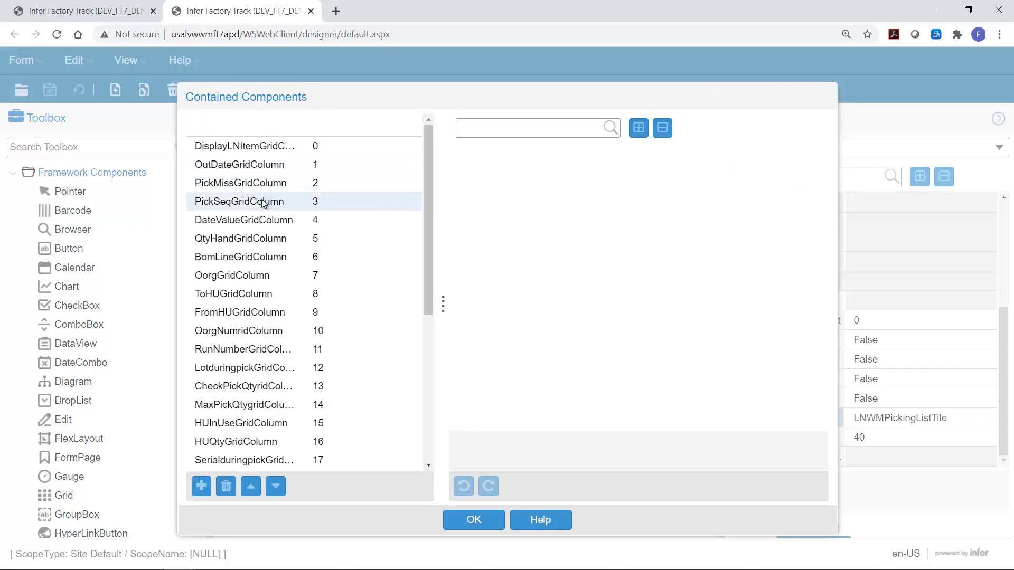
left_click(248, 314)
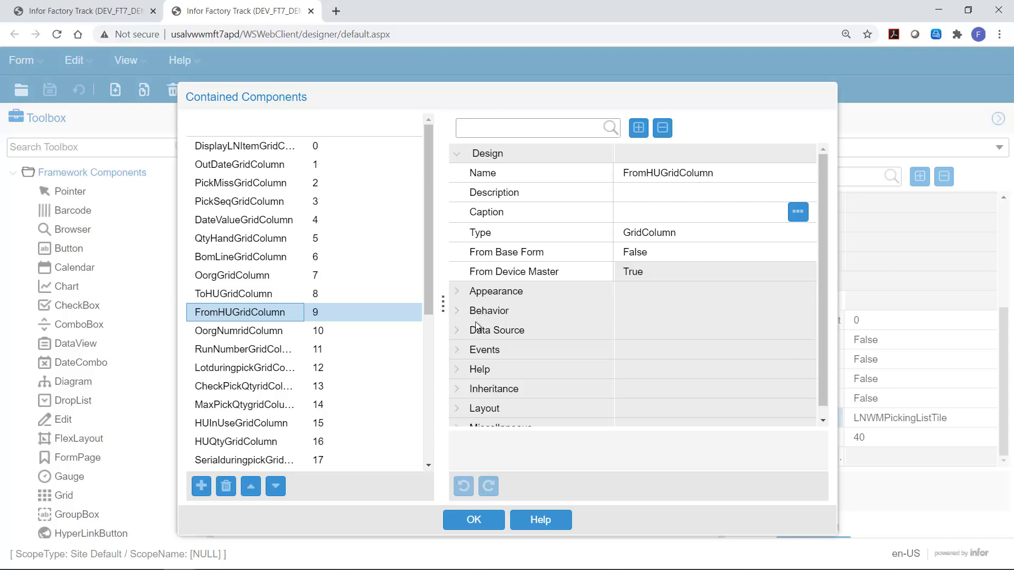
left_click(459, 335)
left_click(458, 331)
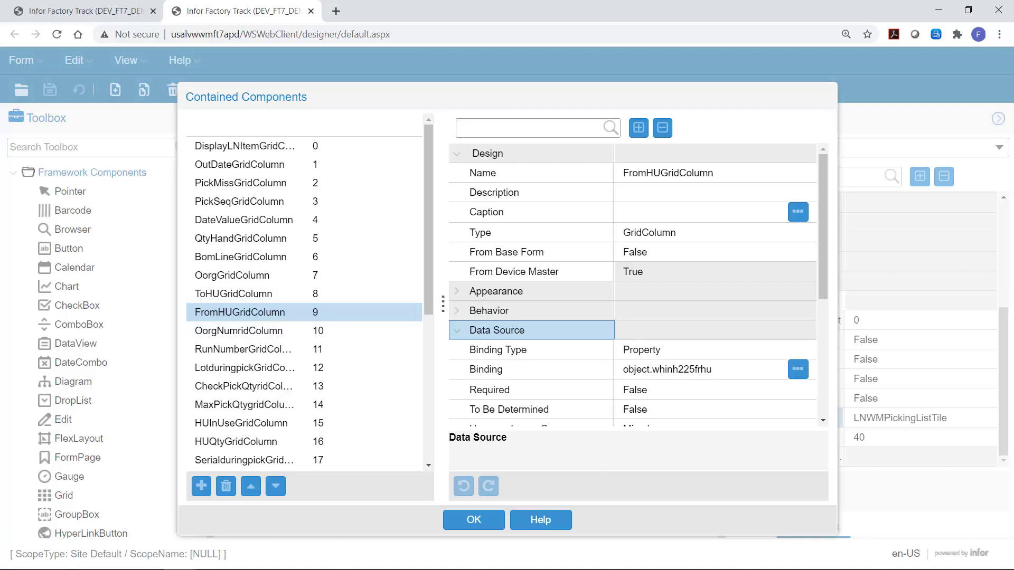
left_click(474, 520)
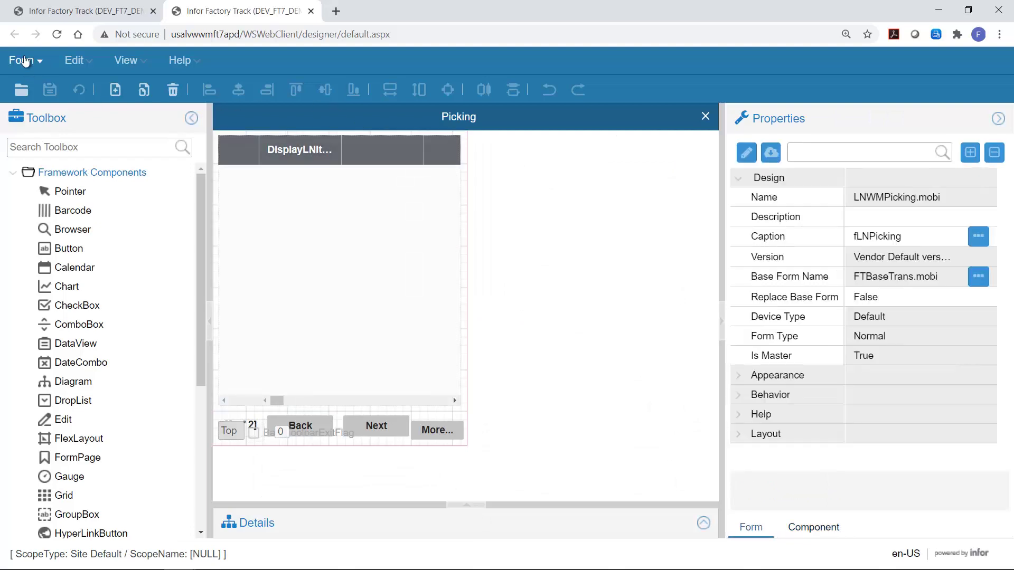
- Load the LNWMPickingListTile form with its Item, Location, Quantity/Unit and Lot fields into the designer
left_click(24, 61)
mouse_move(35, 88)
left_click(222, 87)
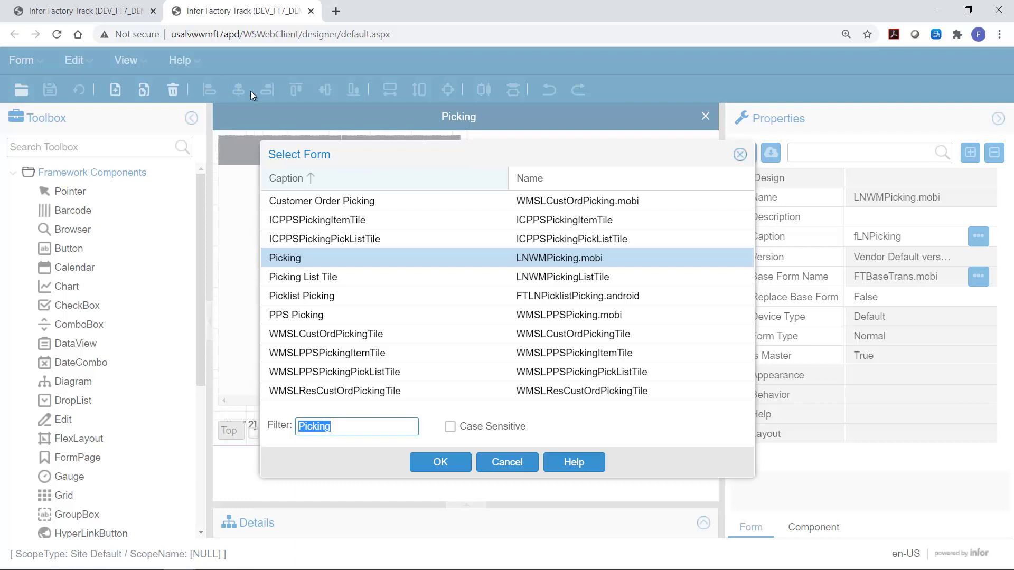
left_click(552, 279)
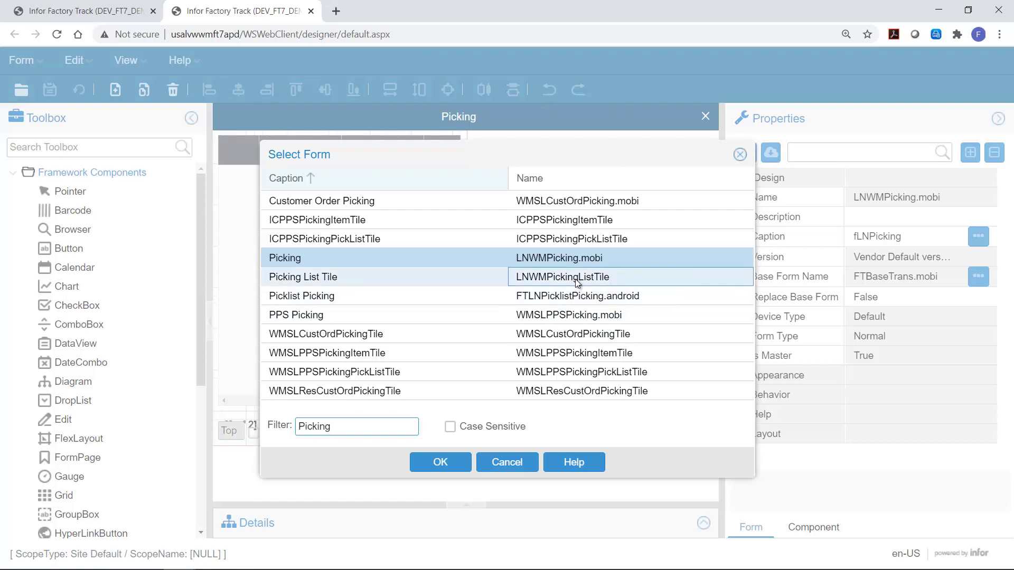
left_click(452, 464)
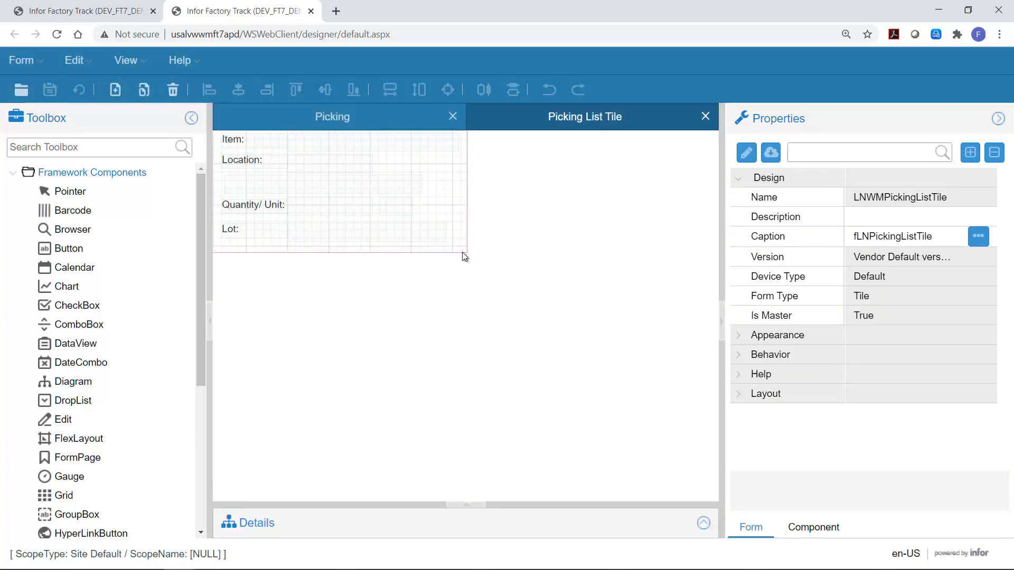
- Raise the Picking List Tile form's height from 8 to 10 under Layout > Size
left_click(771, 335)
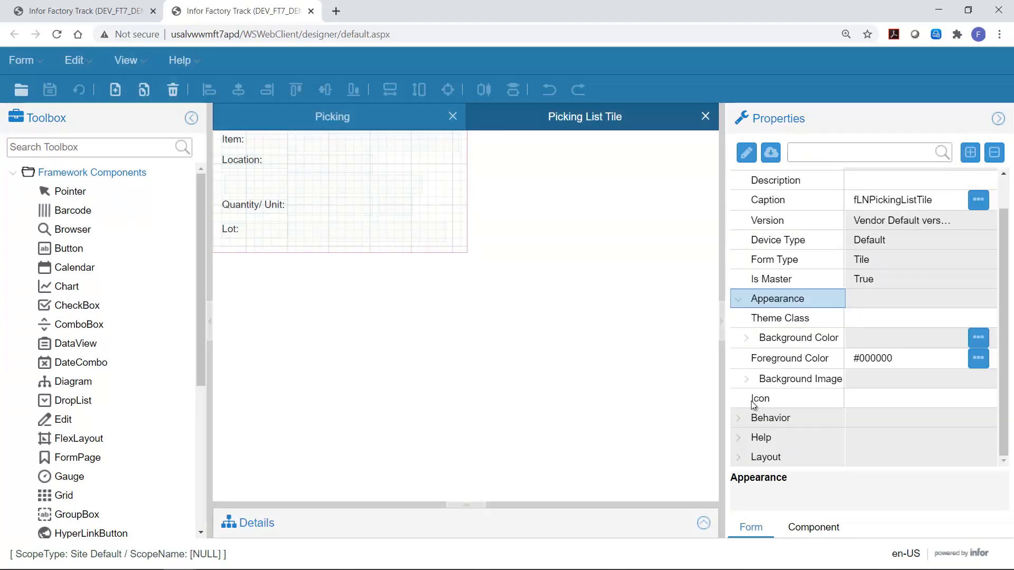
left_click(738, 299)
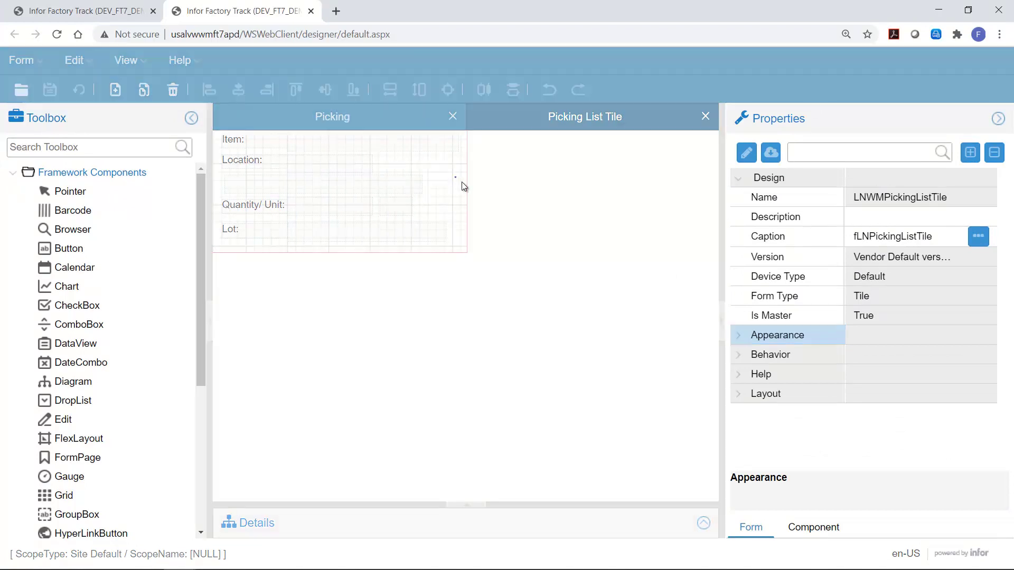
left_click(738, 396)
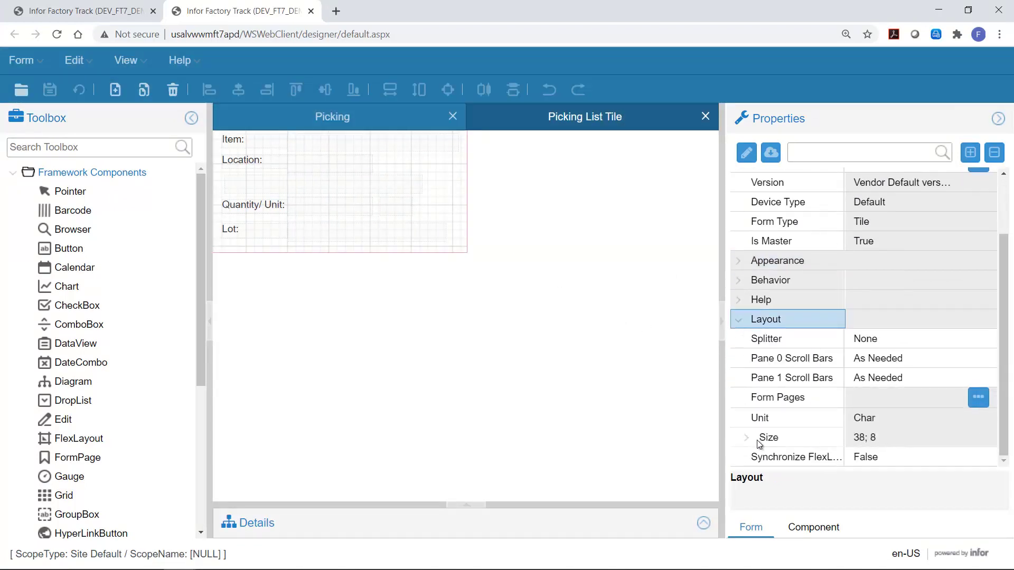
left_click(747, 438)
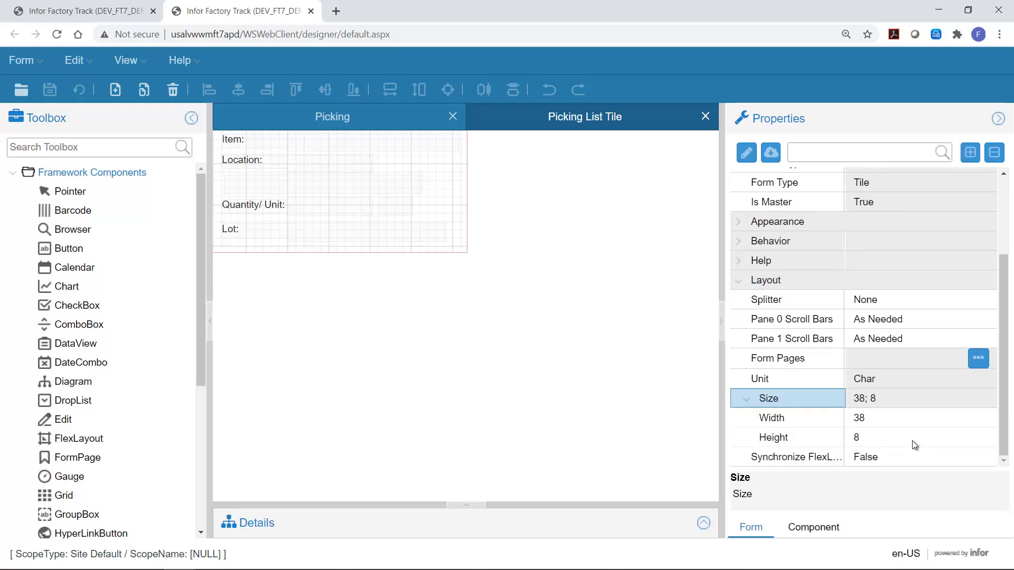
left_click(875, 438)
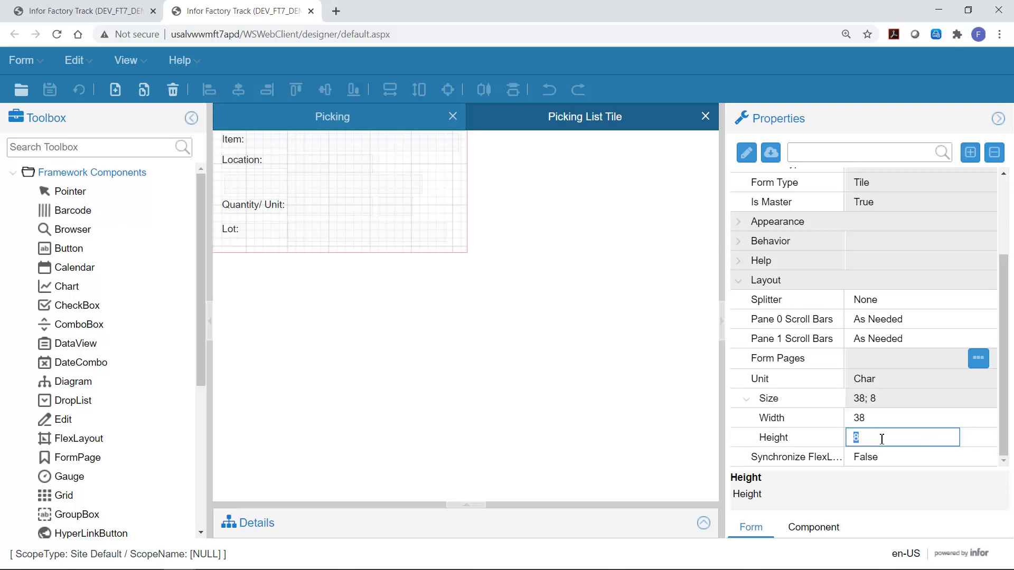
type("10")
key("Return")
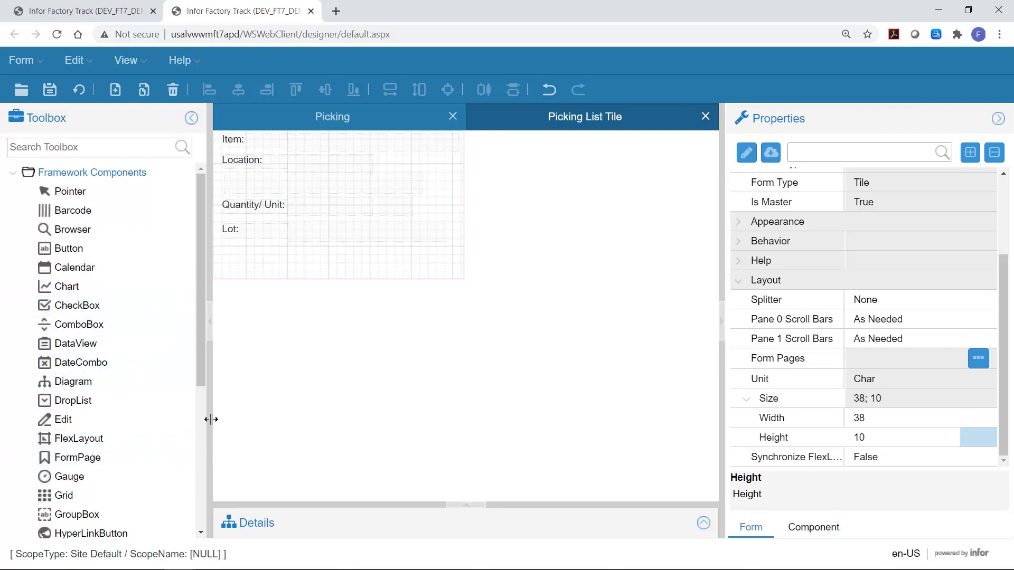
- Place a new static label below Lot on the tile
left_click_drag(200, 370, 198, 418)
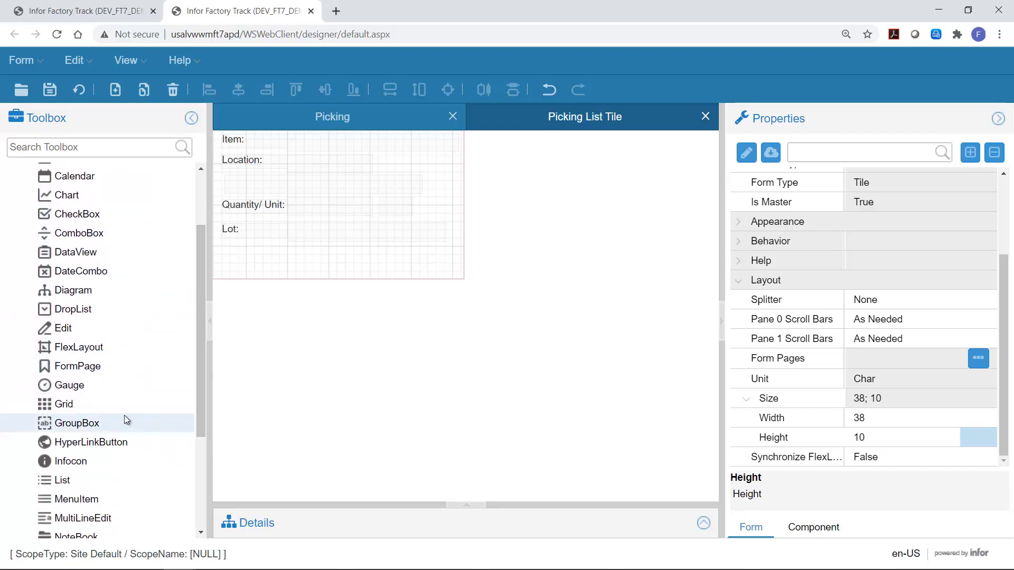
scroll(127, 443, "down", 3)
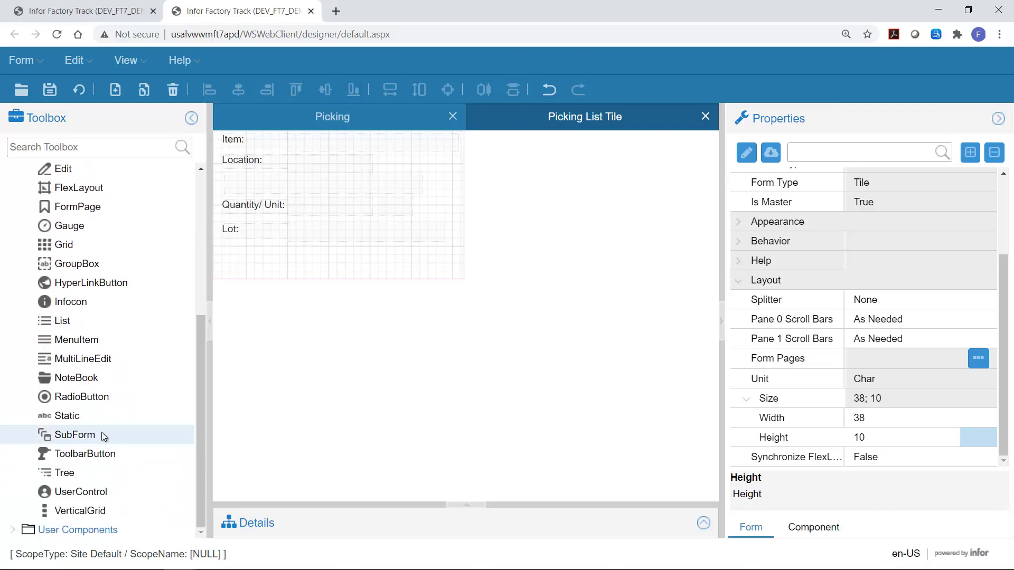
left_click(78, 416)
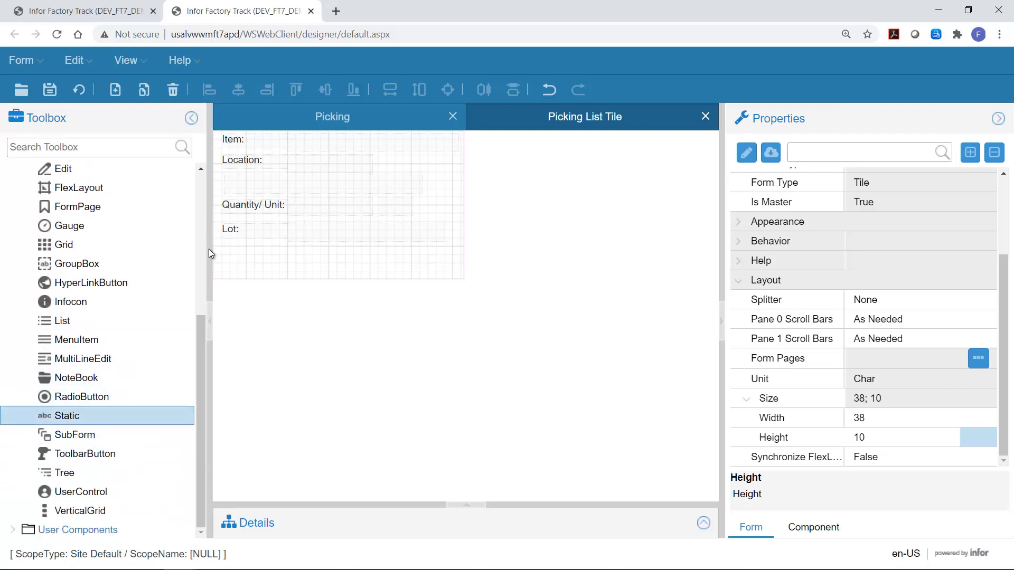
left_click_drag(223, 254, 281, 270)
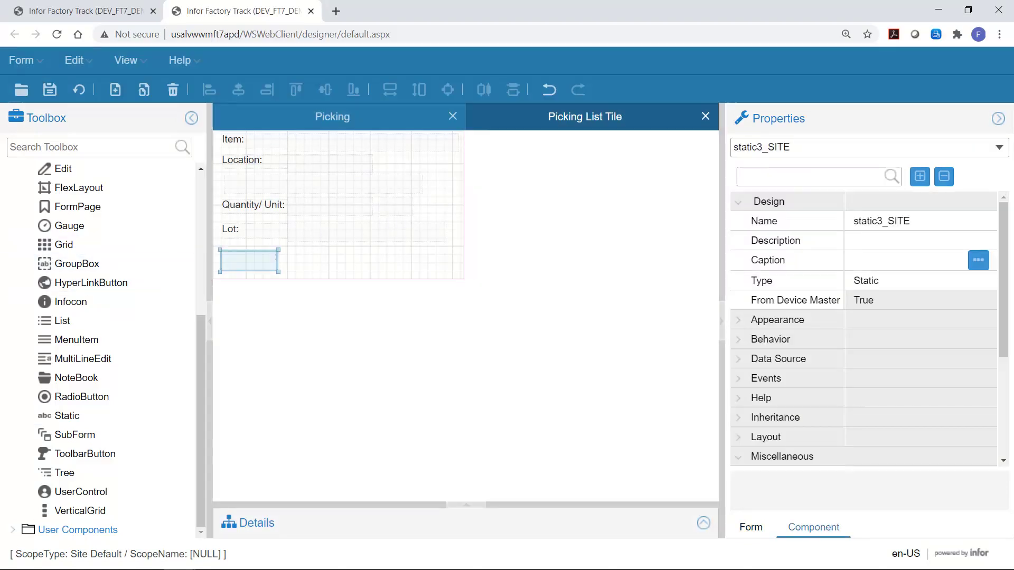
- Name the label HUStatic and set its caption to sLNHandlingUnit
left_click(916, 221)
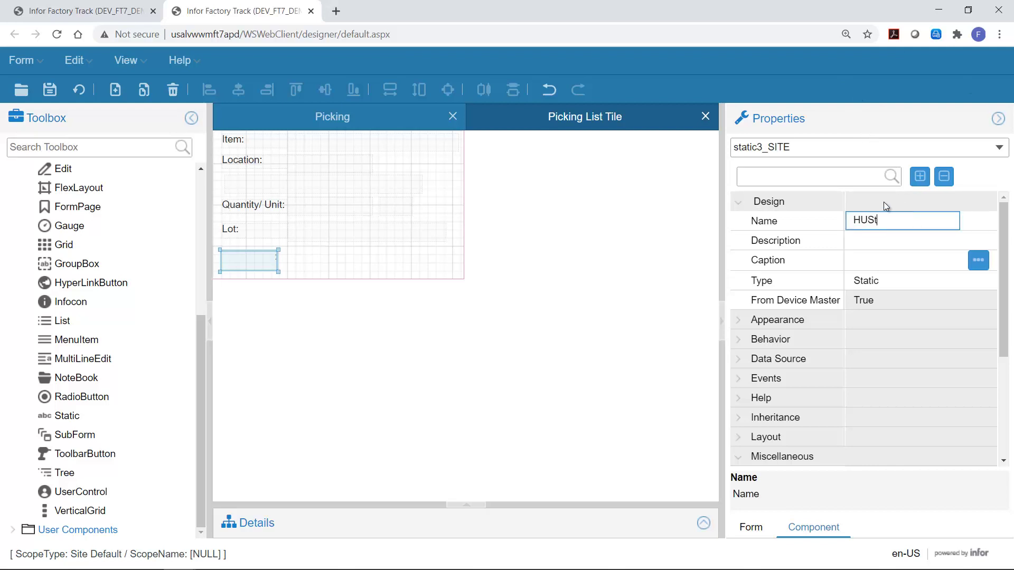
type("HUStatic")
key("Return")
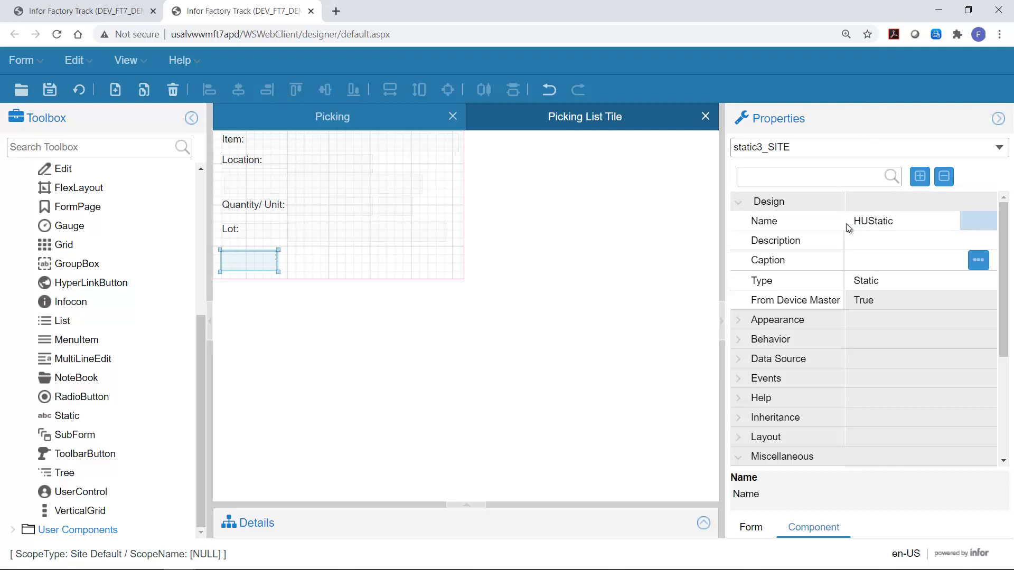
left_click(858, 262)
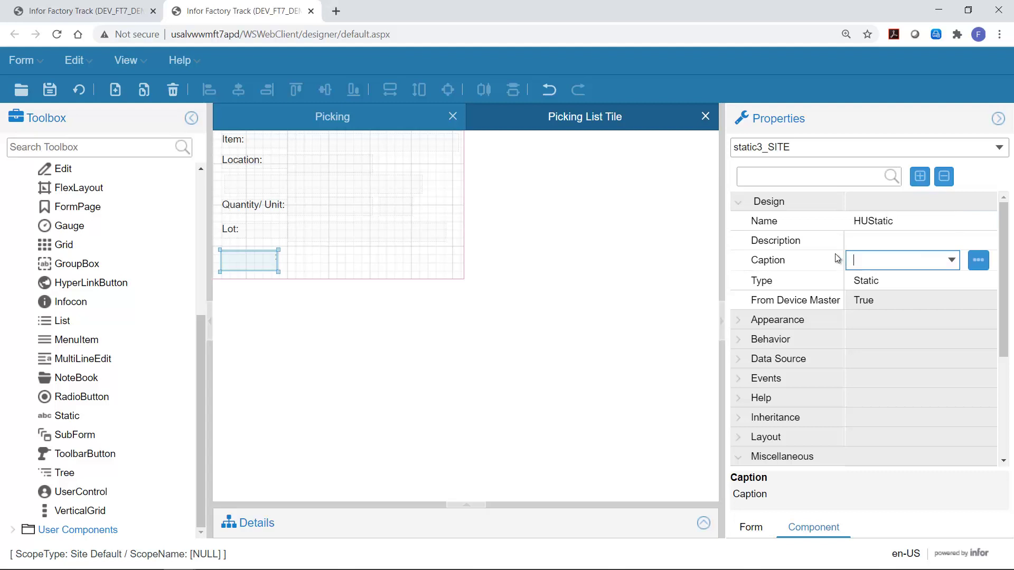
type("sLNHandlingUnit")
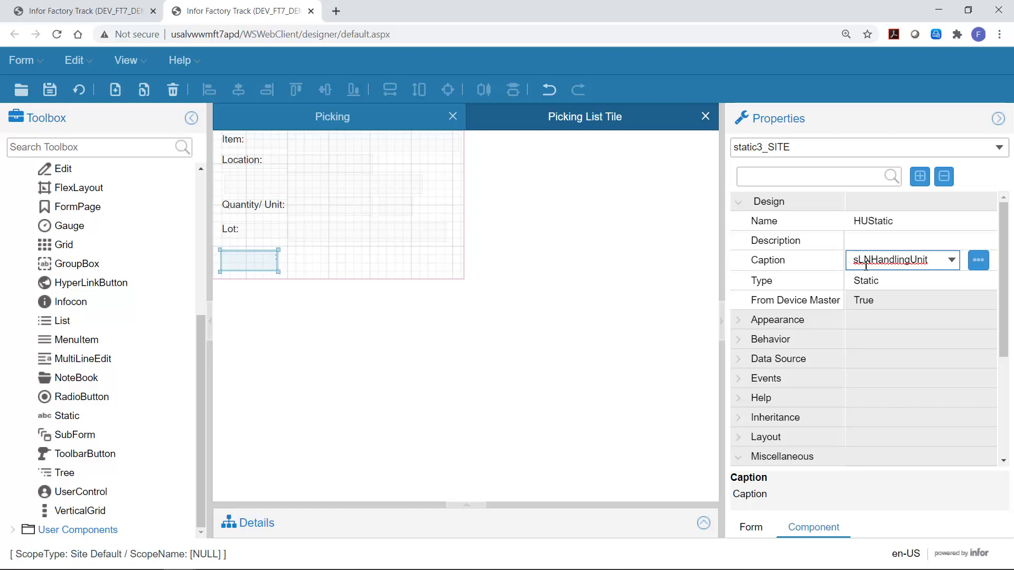
left_click(743, 325)
- Give the label theme class WMStatic and Left justification, then save the form
left_click(743, 325)
left_click(854, 338)
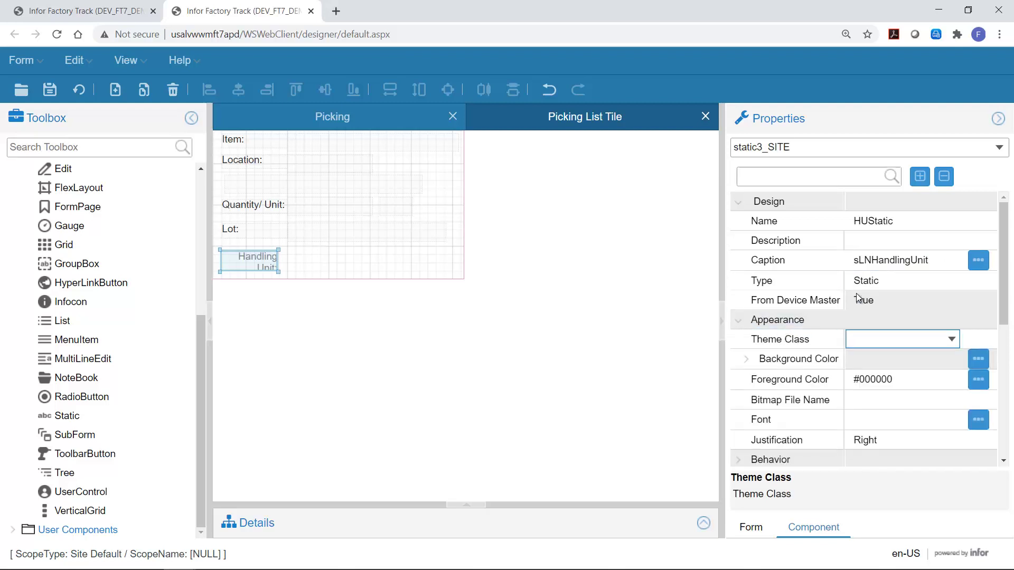
type("WMStatic")
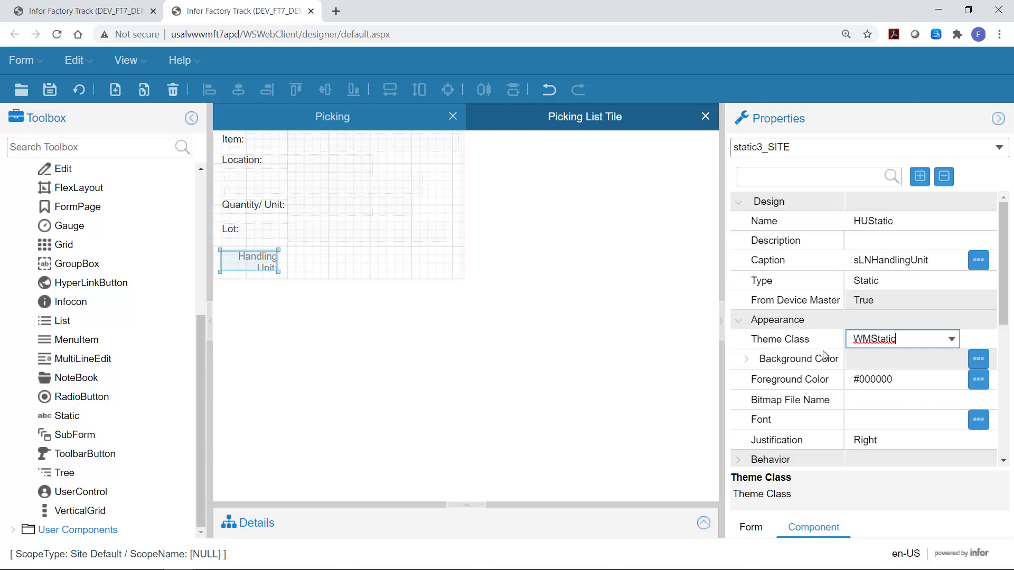
left_click(915, 443)
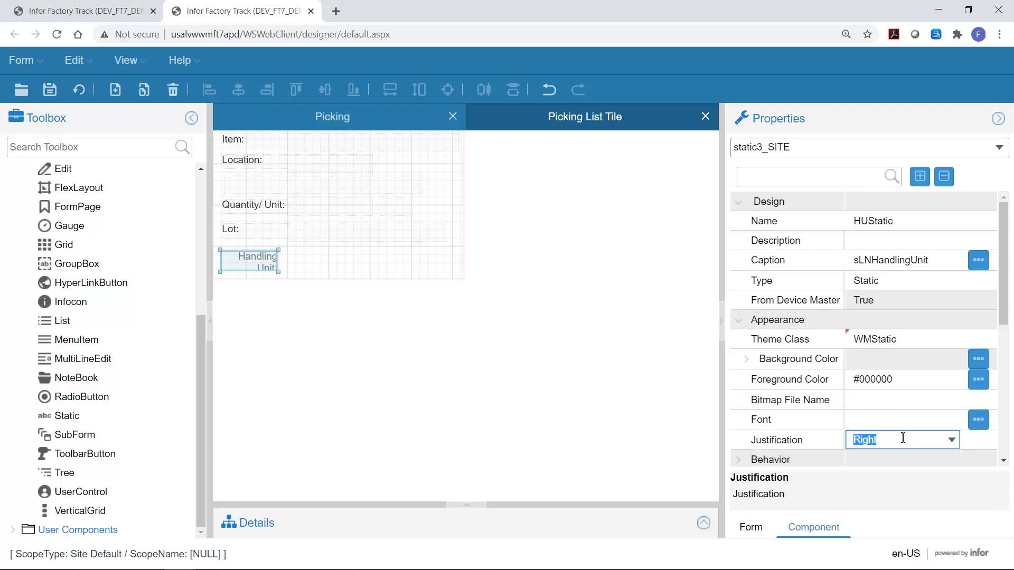
left_click(951, 440)
left_click(863, 503)
left_click(48, 89)
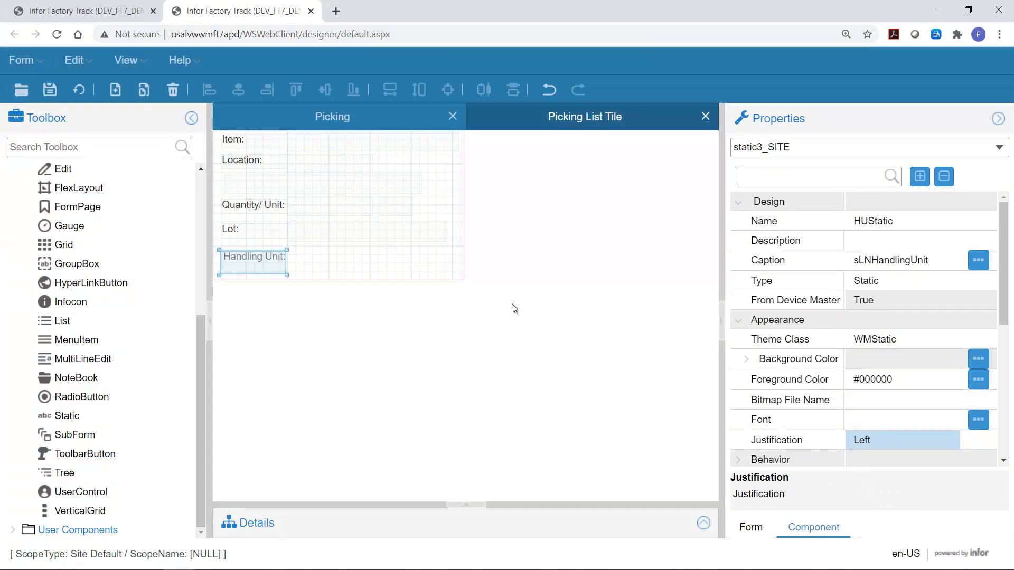
left_click(417, 190)
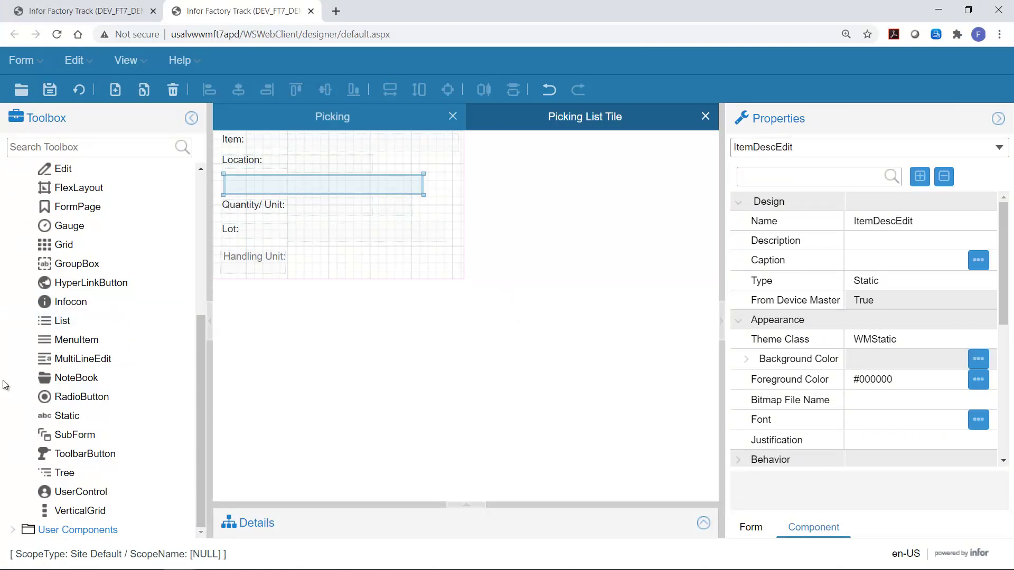
- Place a static value field named HuEdit beside the Handling Unit: label
left_click(73, 426)
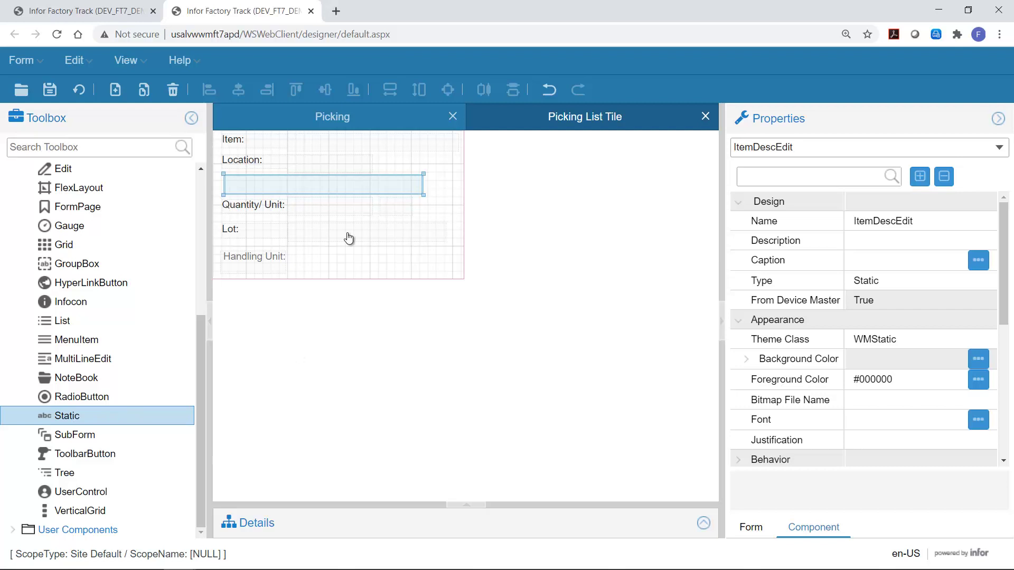
left_click_drag(300, 252, 449, 269)
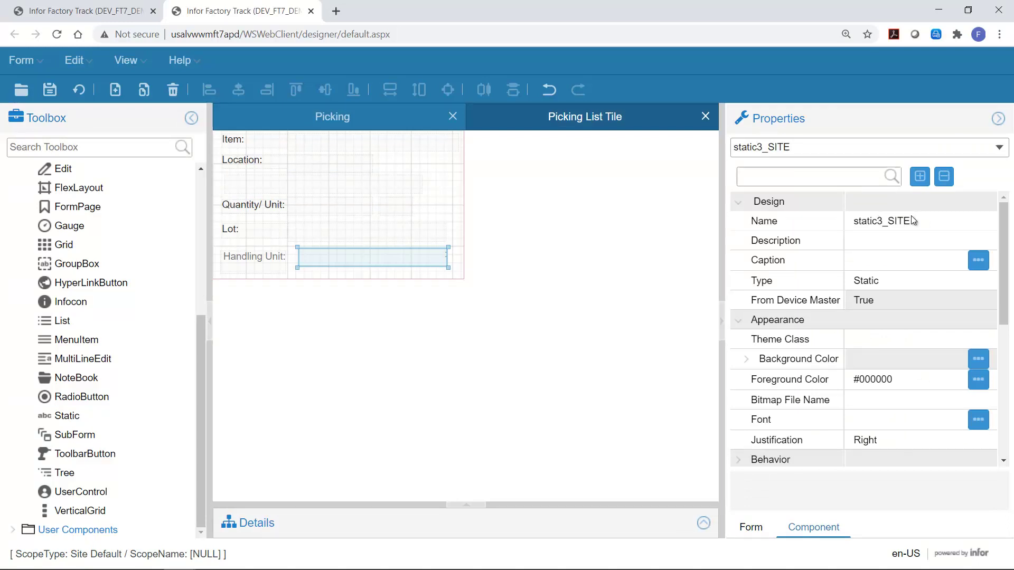
left_click(879, 221)
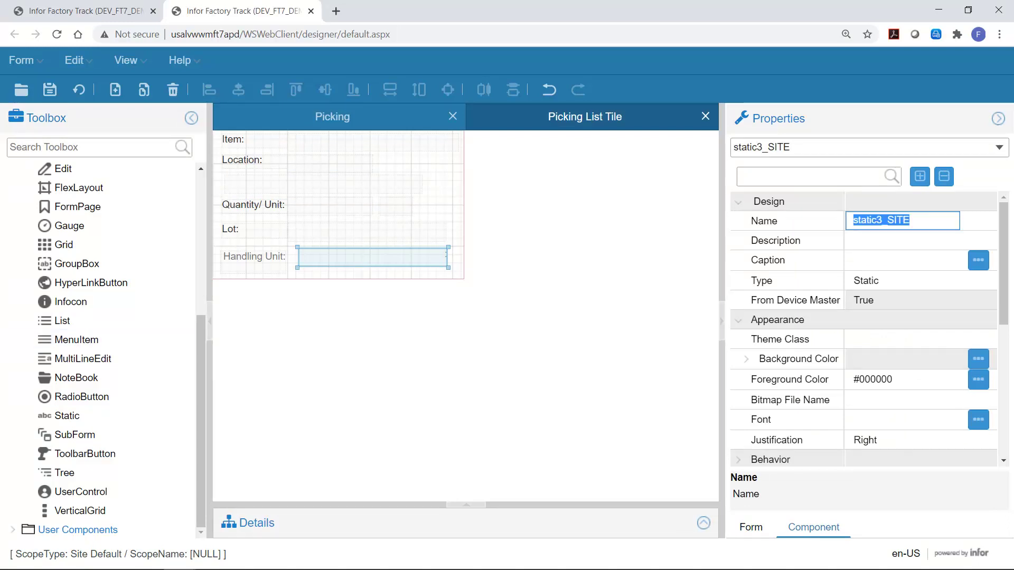
type("HuEdit")
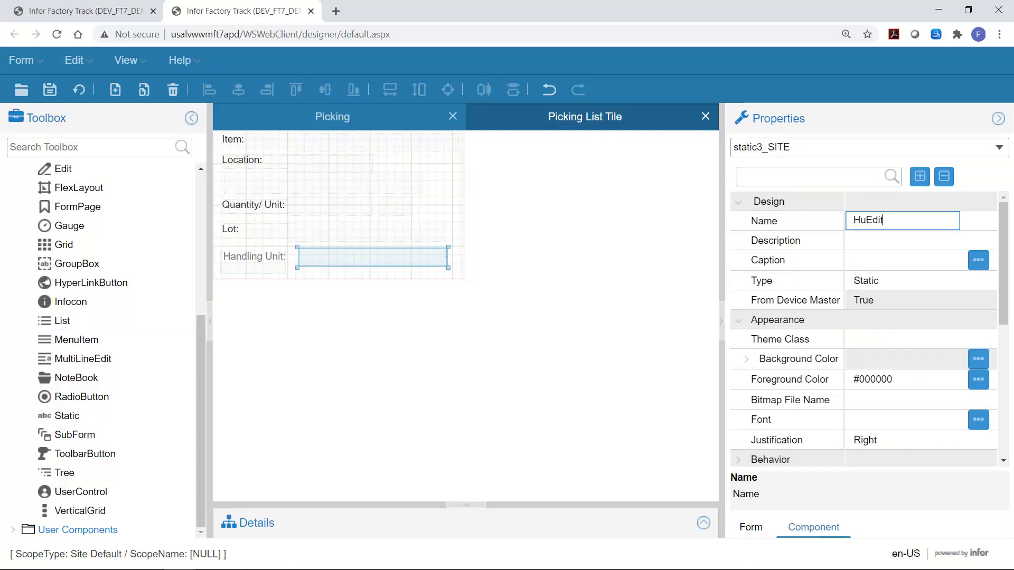
key("Return")
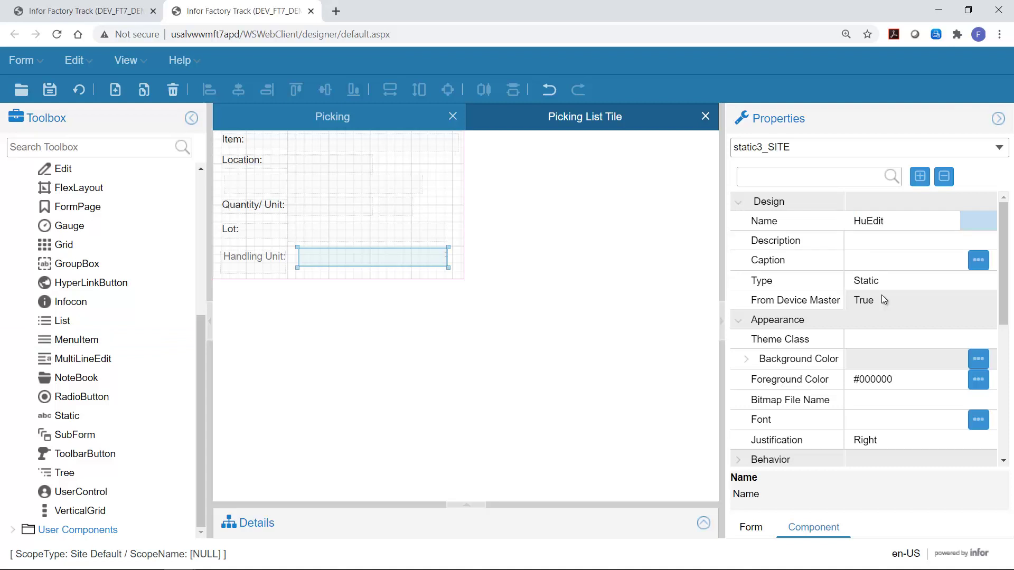
- Set HuEdit's theme class to WMStaticTile and its justification to Left
left_click(868, 340)
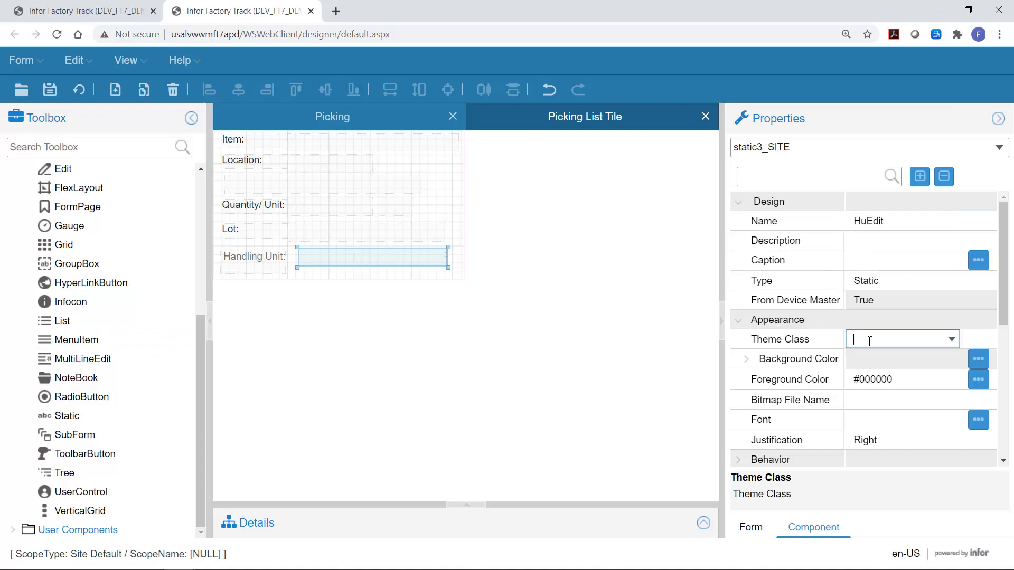
type("WMStaticTile")
key("Return")
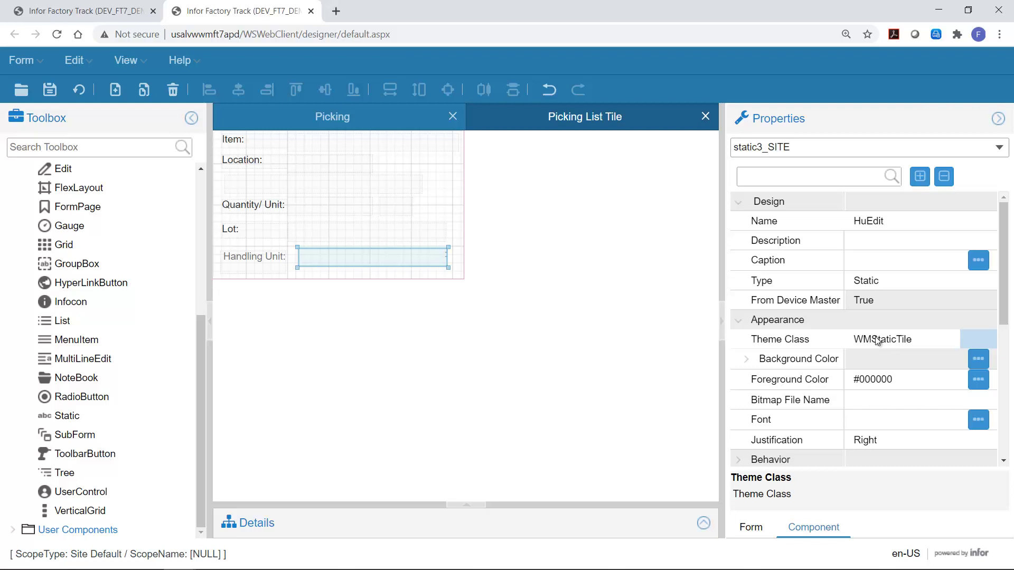
left_click(900, 440)
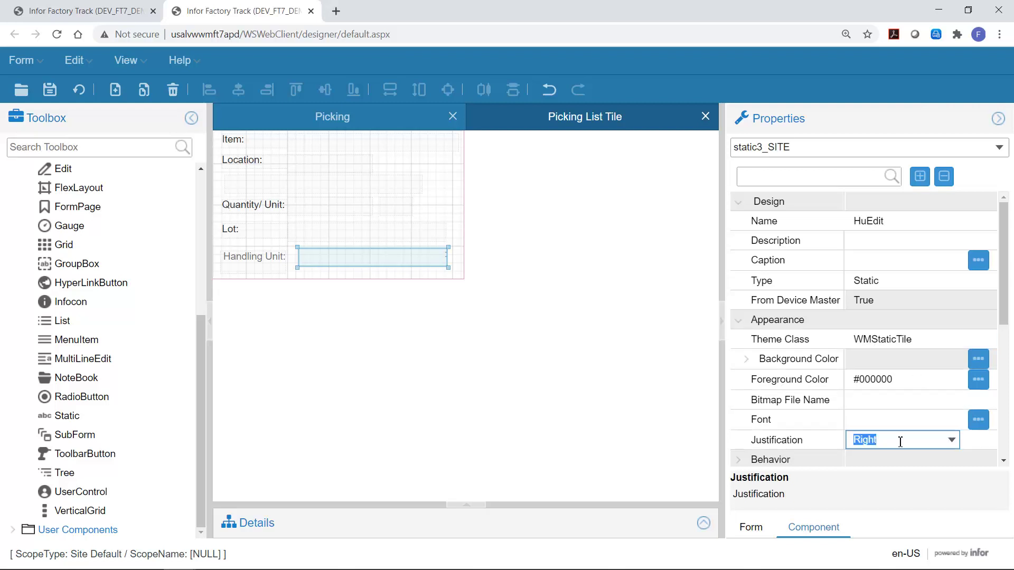
left_click(951, 440)
left_click(870, 501)
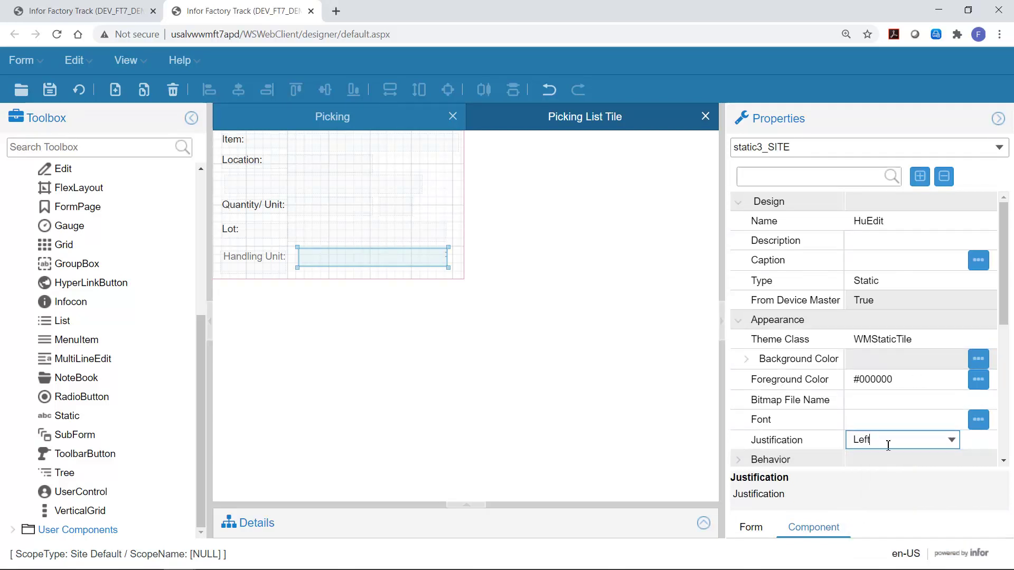
- Set the Handling Unit field's Binding Type to Property under Data Source
scroll(904, 370, "down", 3)
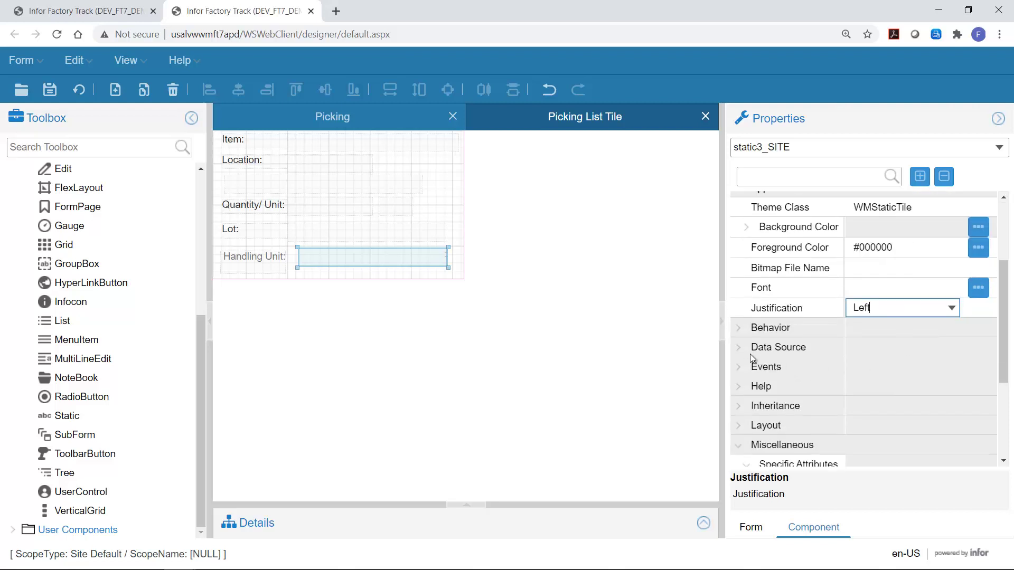
left_click(753, 354)
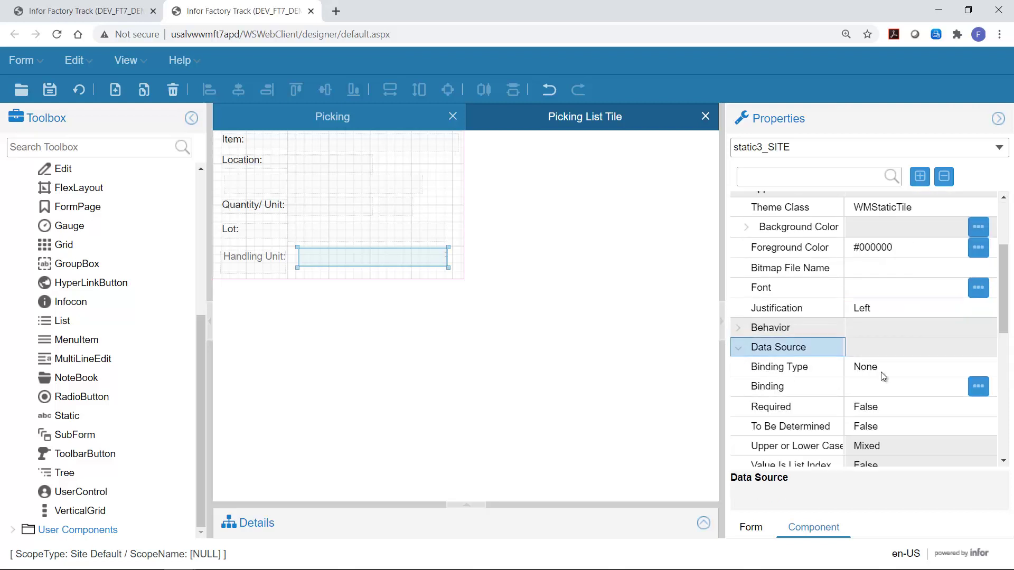
left_click(909, 365)
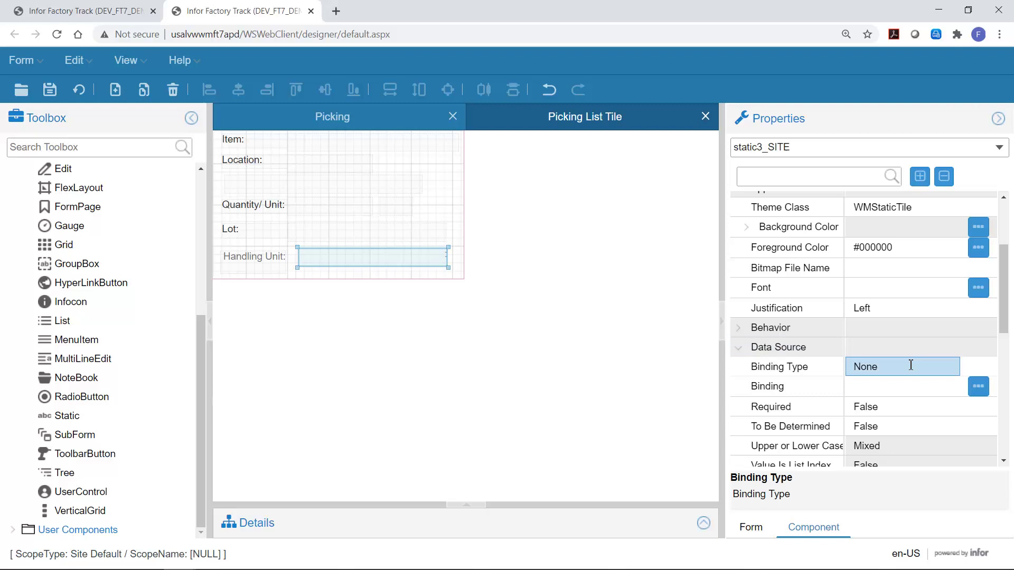
left_click(947, 368)
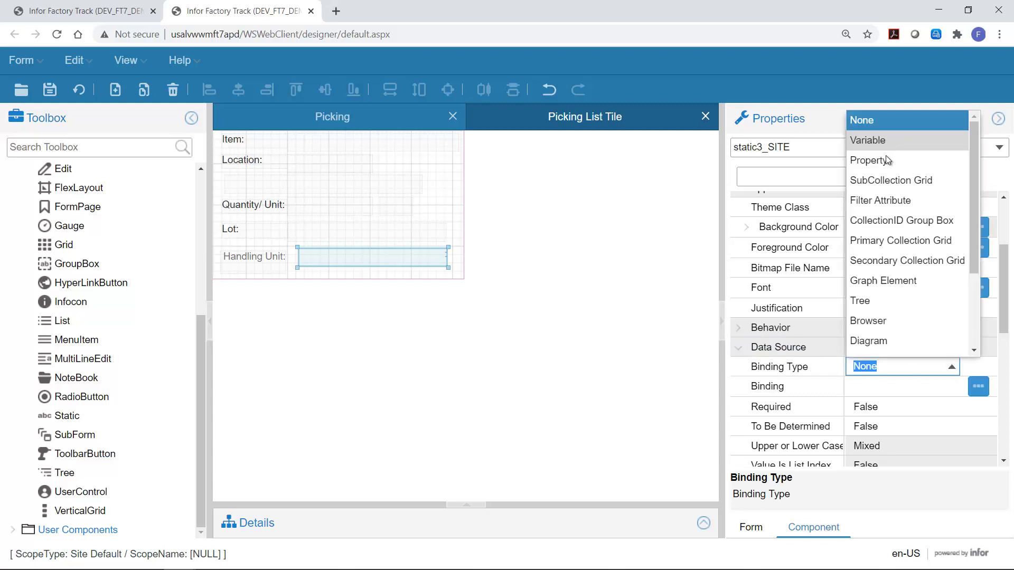
left_click(879, 158)
- Choose object.whinh225frhu as the field's Binding
left_click(926, 387)
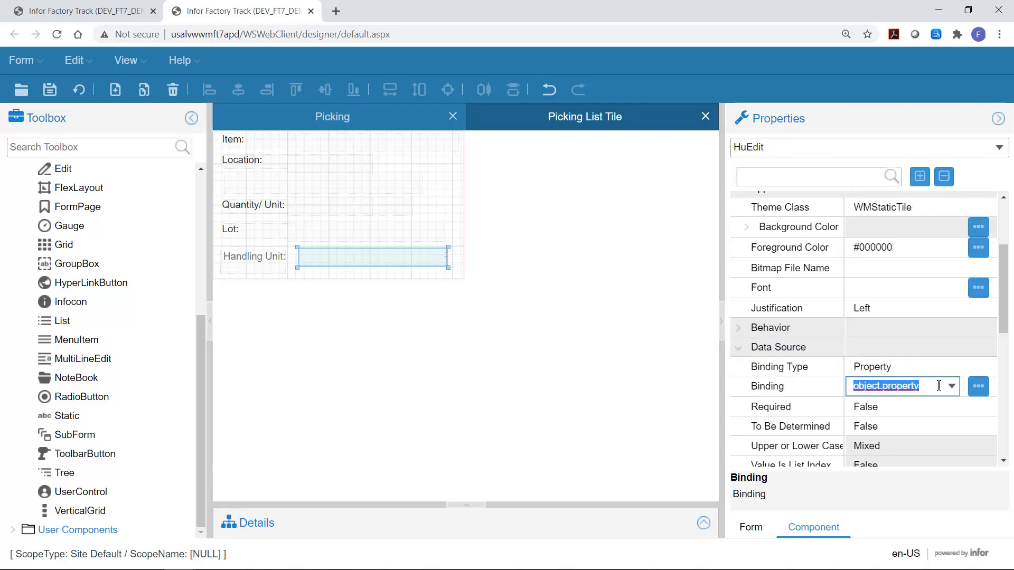
left_click(949, 386)
scroll(912, 243, "down", 6)
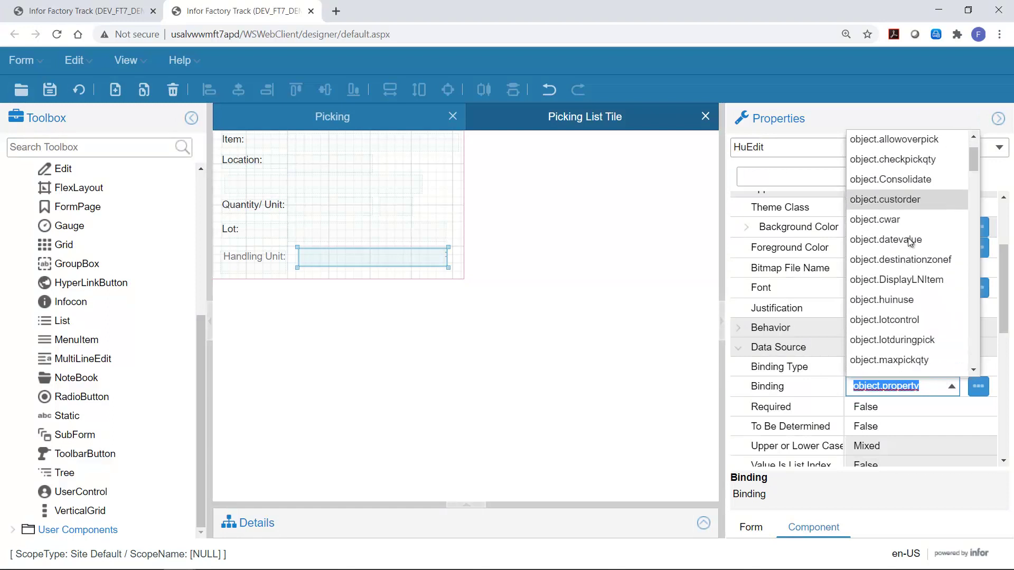
scroll(909, 242, "down", 8)
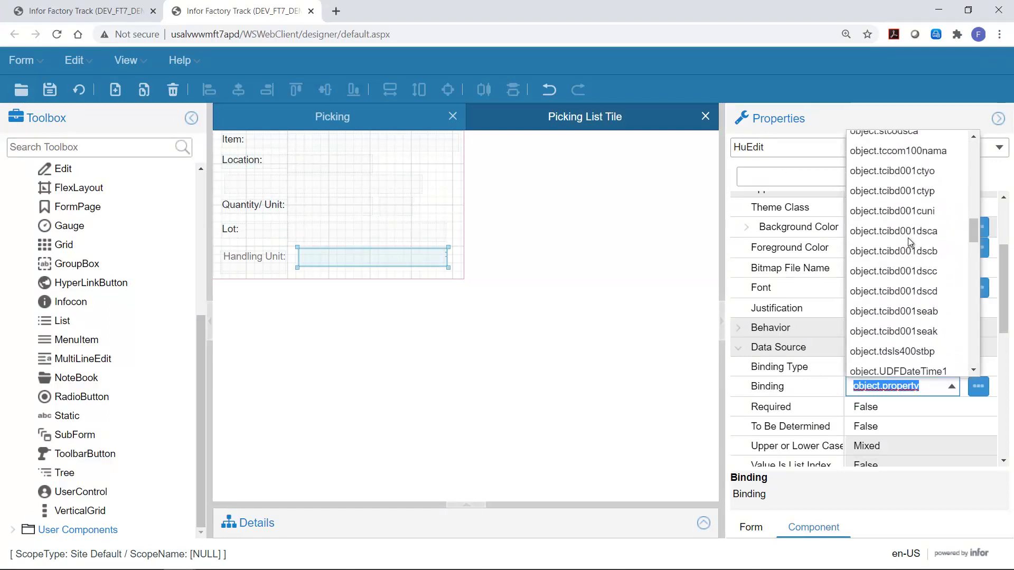
scroll(909, 242, "down", 4)
scroll(909, 241, "down", 8)
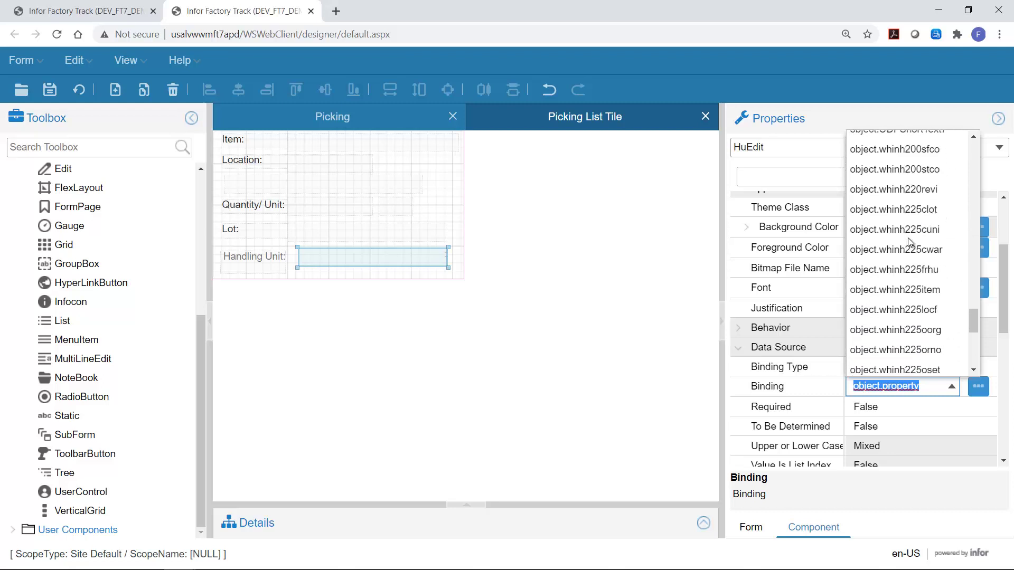
scroll(907, 236, "up", 4)
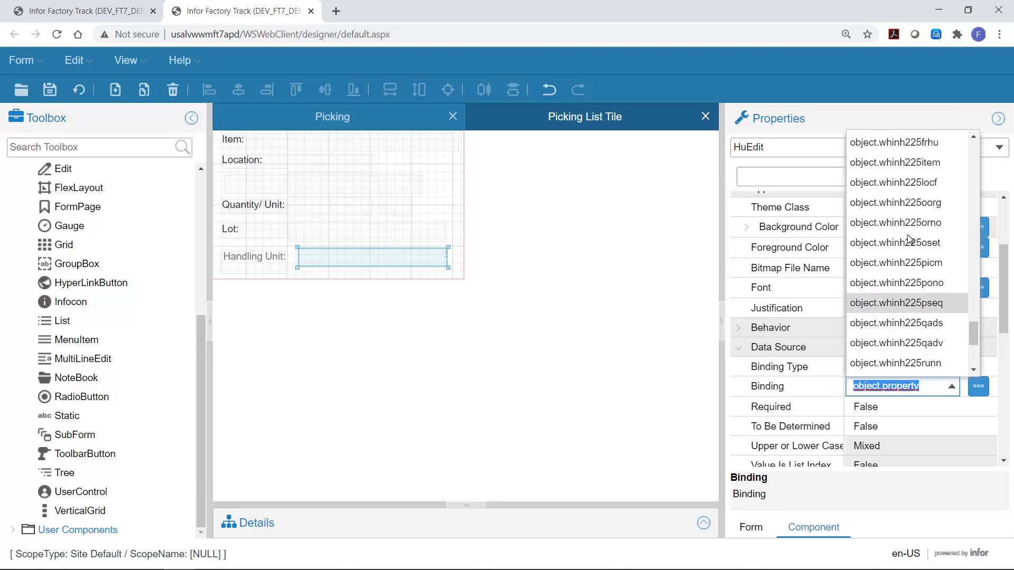
left_click(908, 236)
left_click(922, 413)
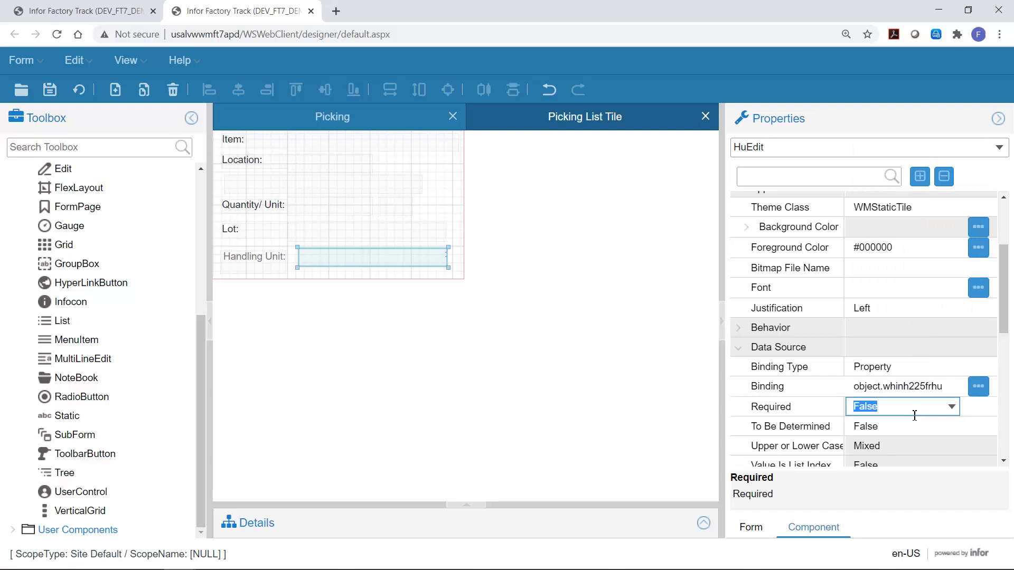
- Set HuEdit's No Colon attribute to True and save the Picking List Tile form
left_click(738, 347)
left_click(738, 457)
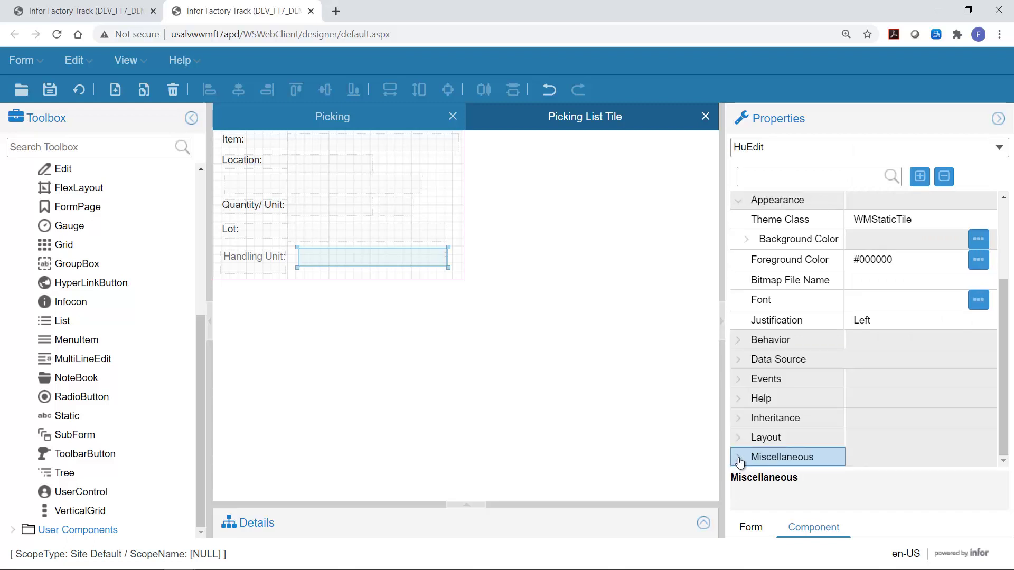
scroll(892, 417, "down", 3)
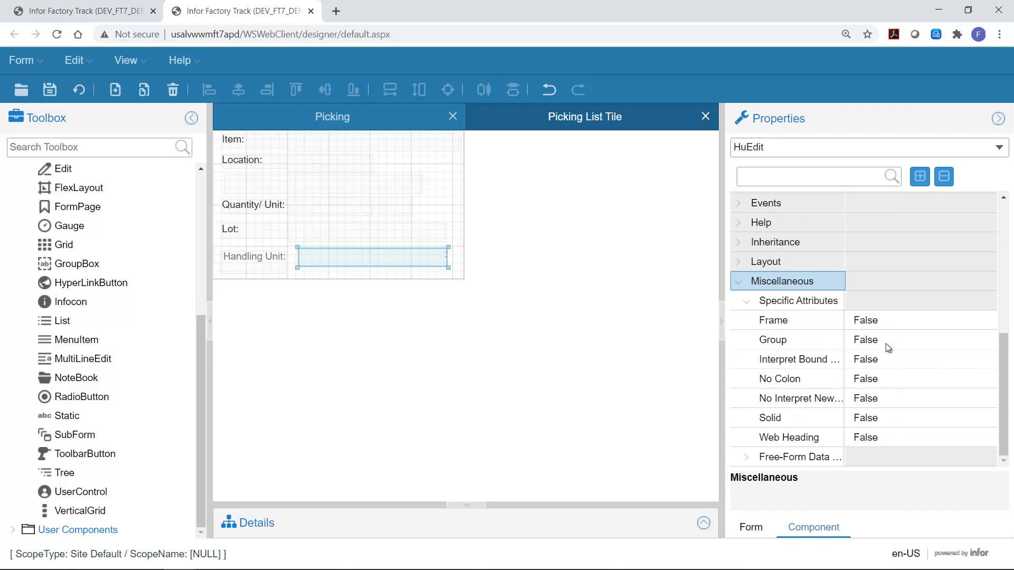
left_click(890, 380)
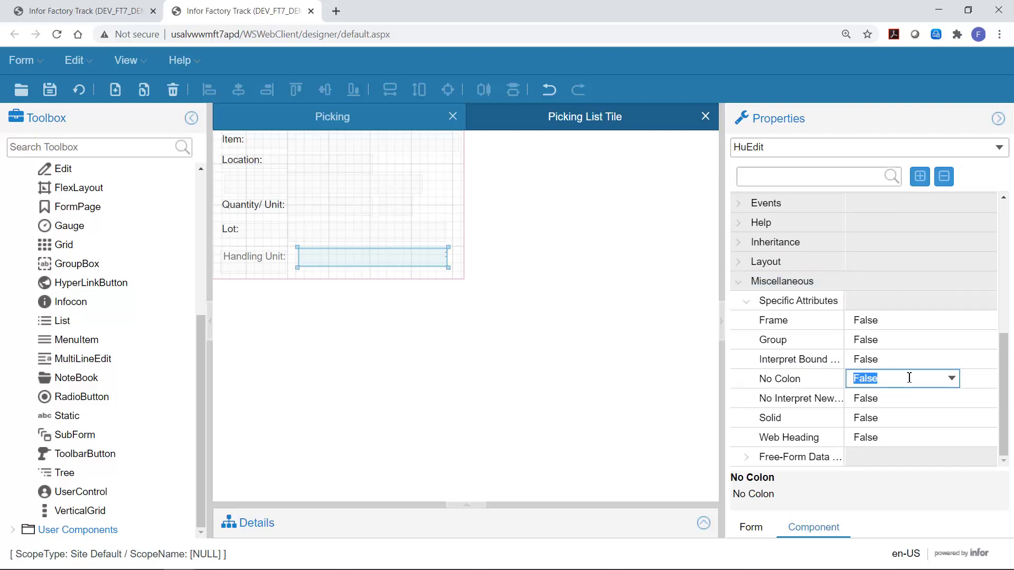
left_click(949, 380)
left_click(865, 400)
left_click(51, 90)
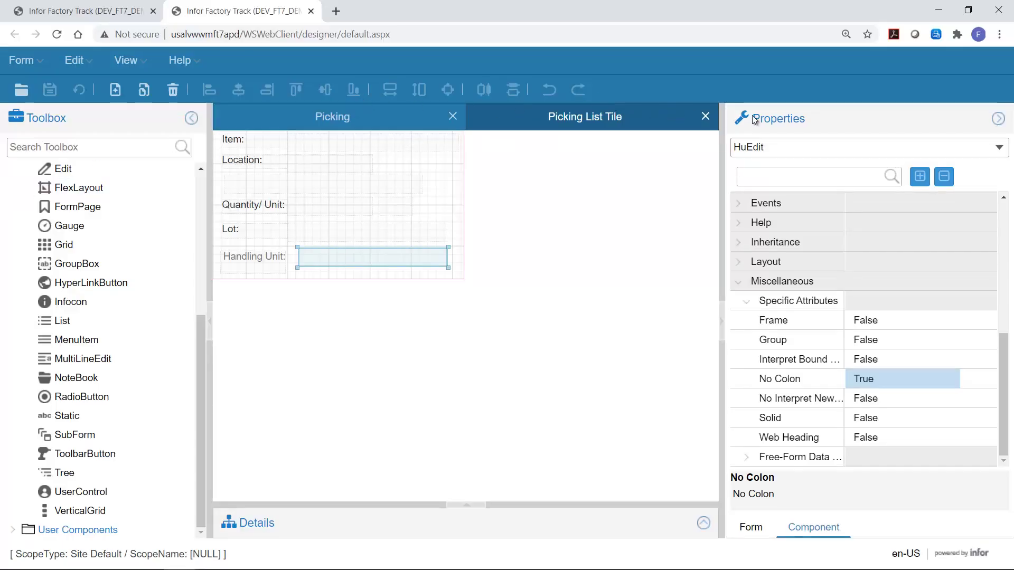
- Close the Picking List Tile form and return to Transactions Setup
left_click(706, 116)
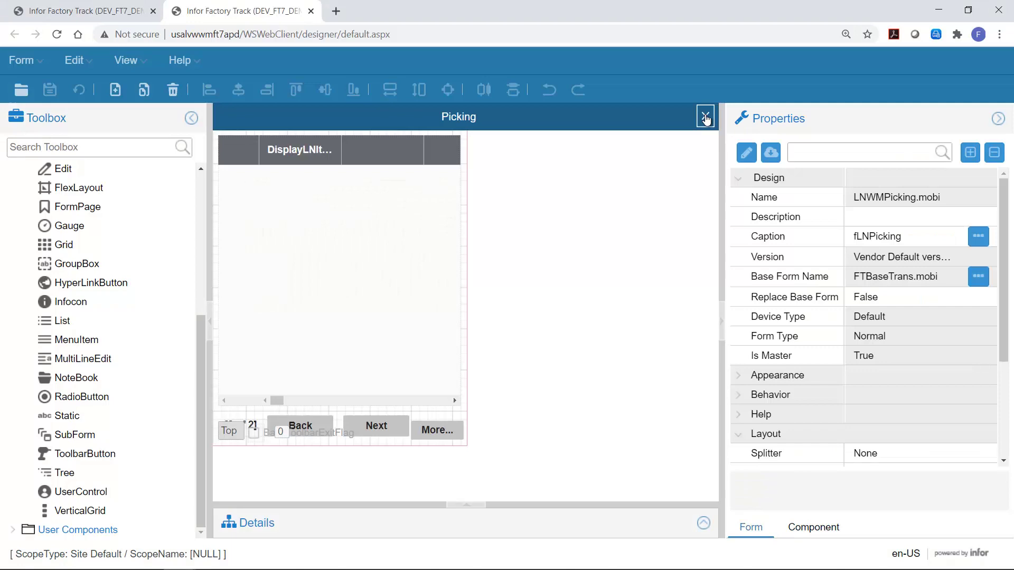
left_click(84, 11)
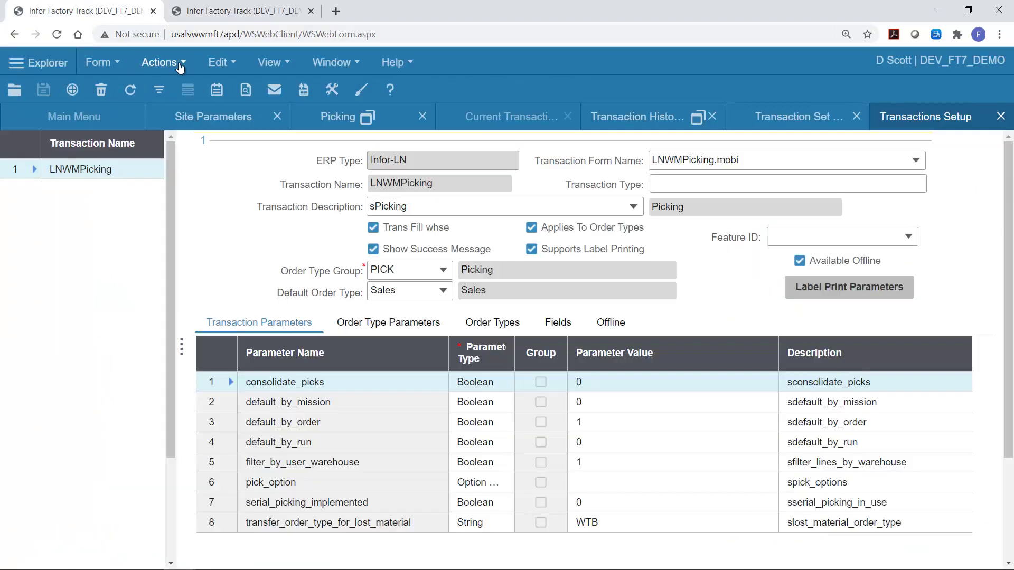
left_click(258, 64)
- Unload all global form objects, then open and close the Unload Farm IDO Metadata form
left_click(98, 63)
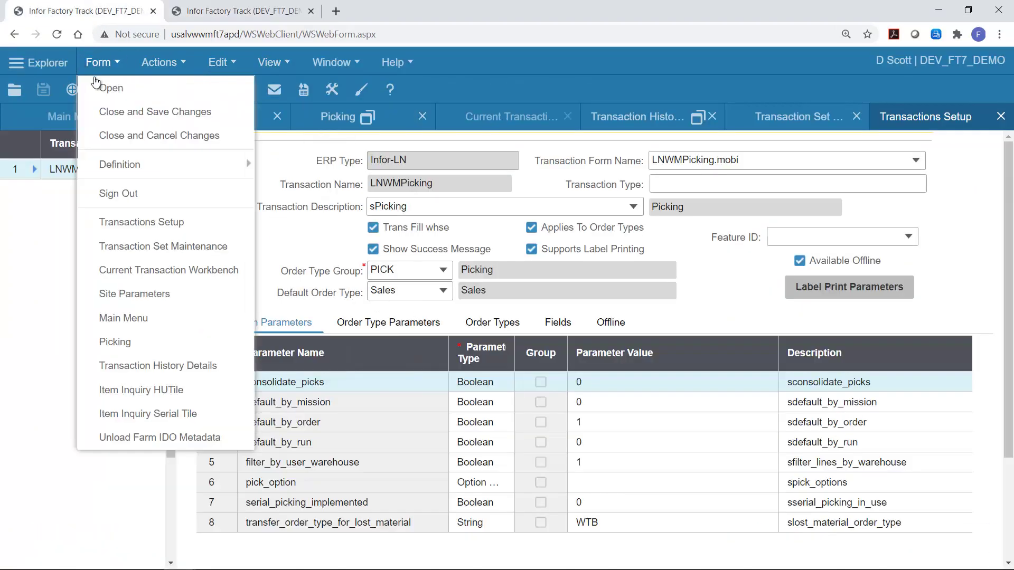
mouse_move(142, 165)
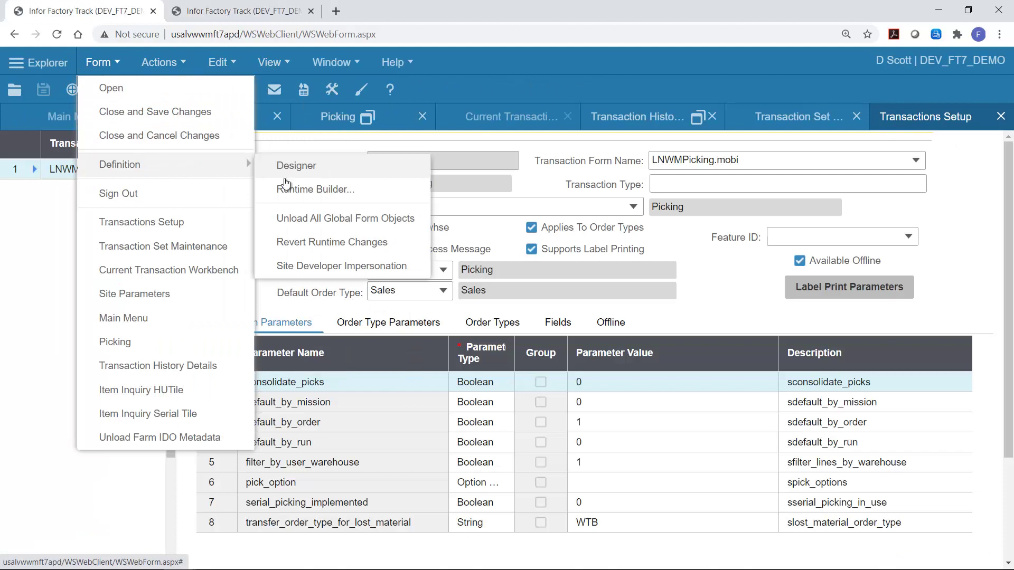
left_click(329, 219)
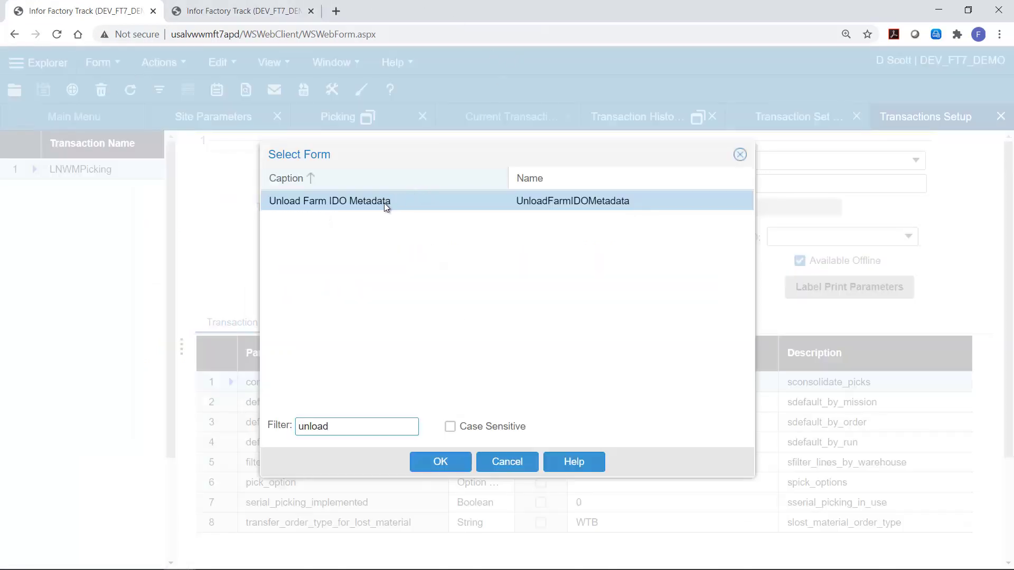
double_click(383, 201)
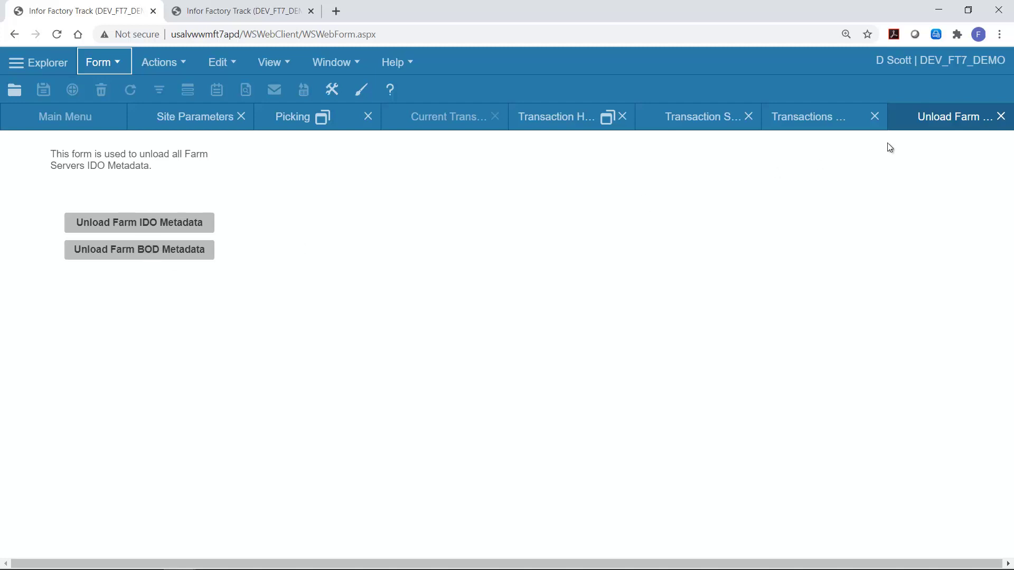
left_click(1000, 118)
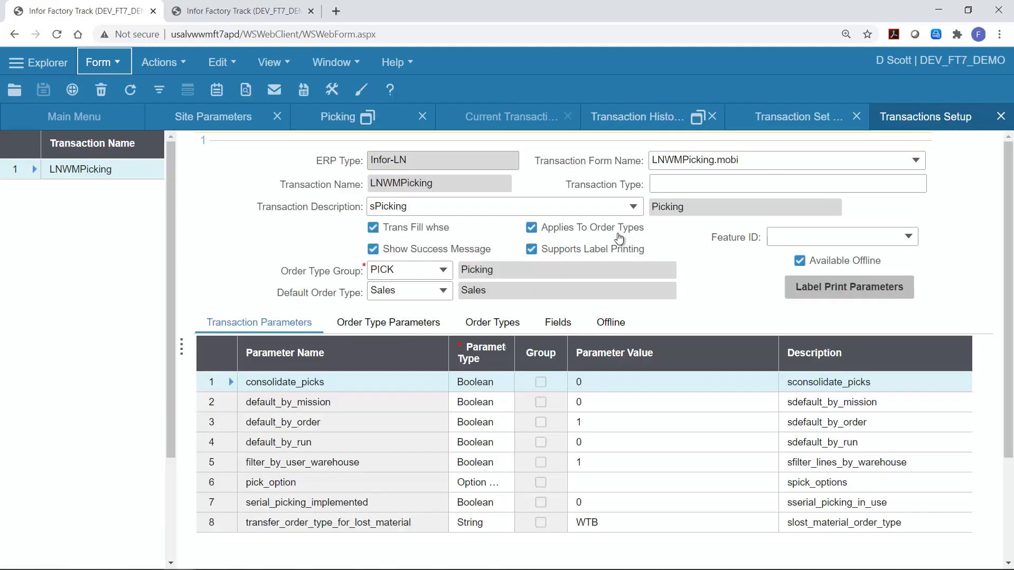
- Relaunch Picking, paste the sales order number, and load its lines showing Handling Unit
left_click(332, 119)
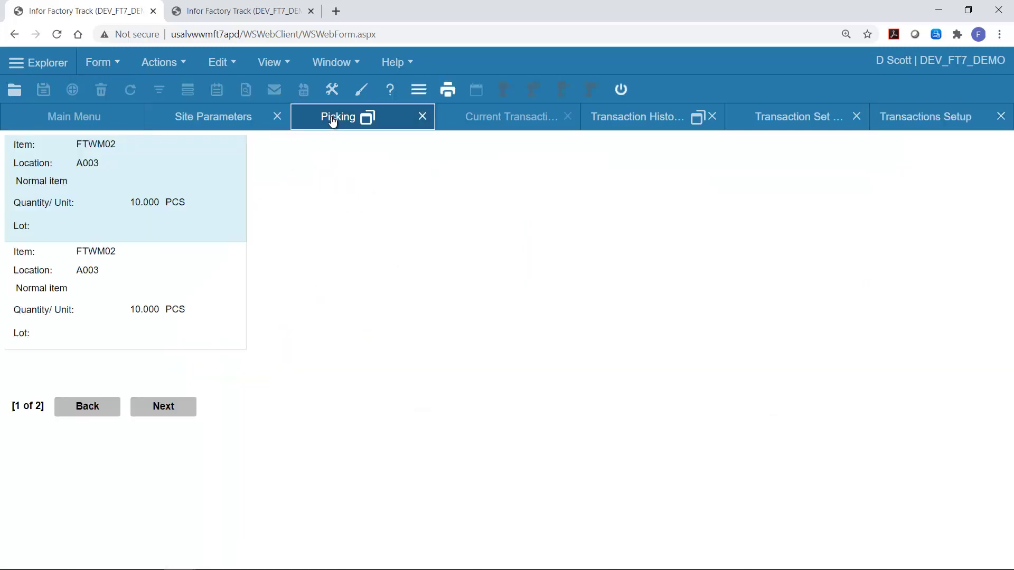
left_click(423, 117)
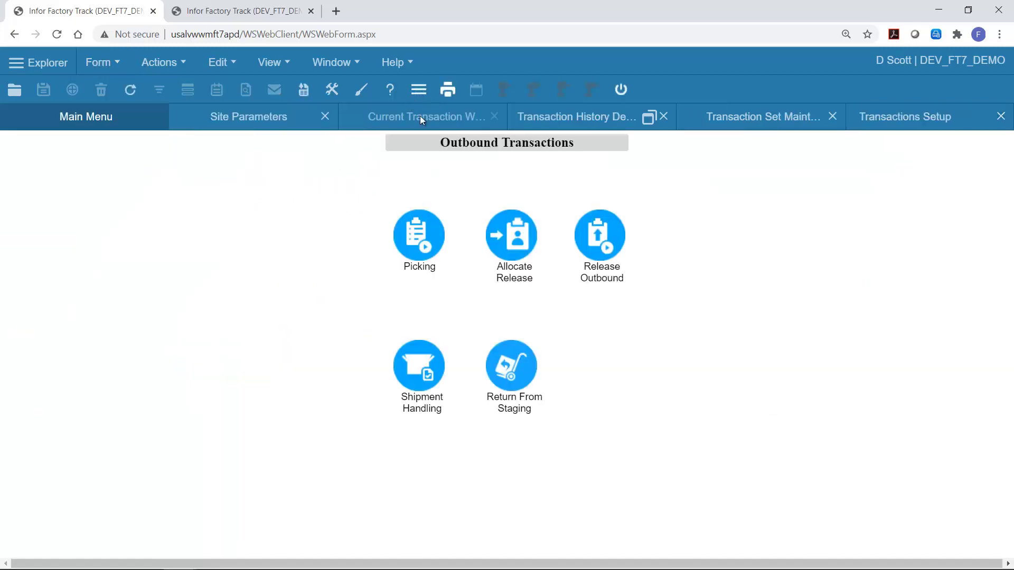
left_click(499, 222)
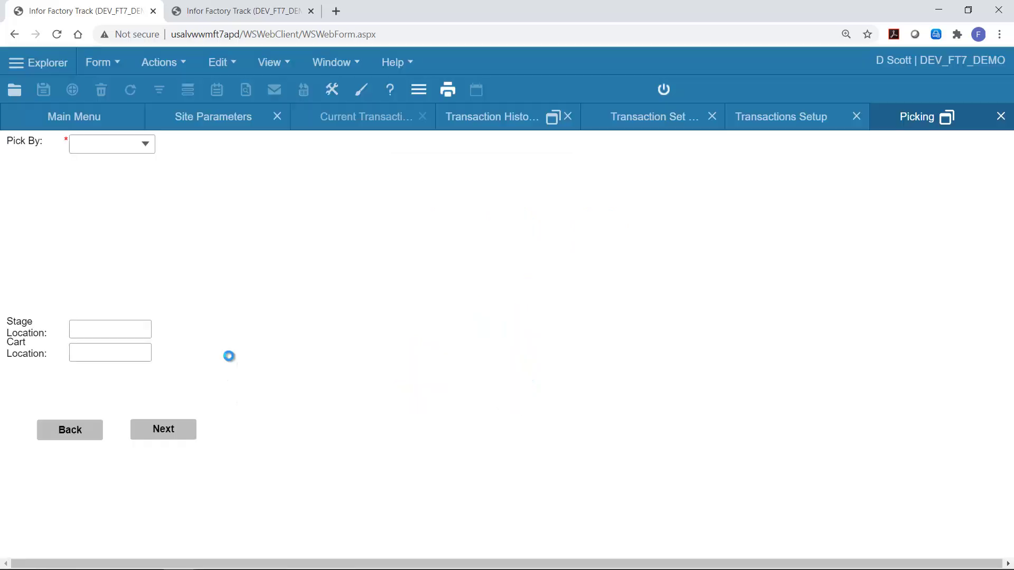
left_click(89, 305)
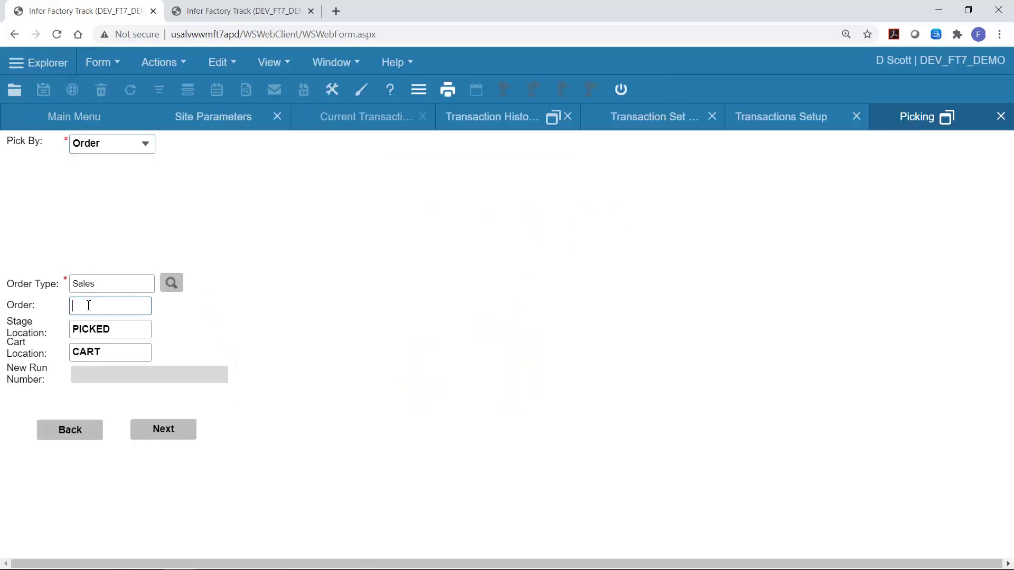
type("KN0000028")
key("Tab")
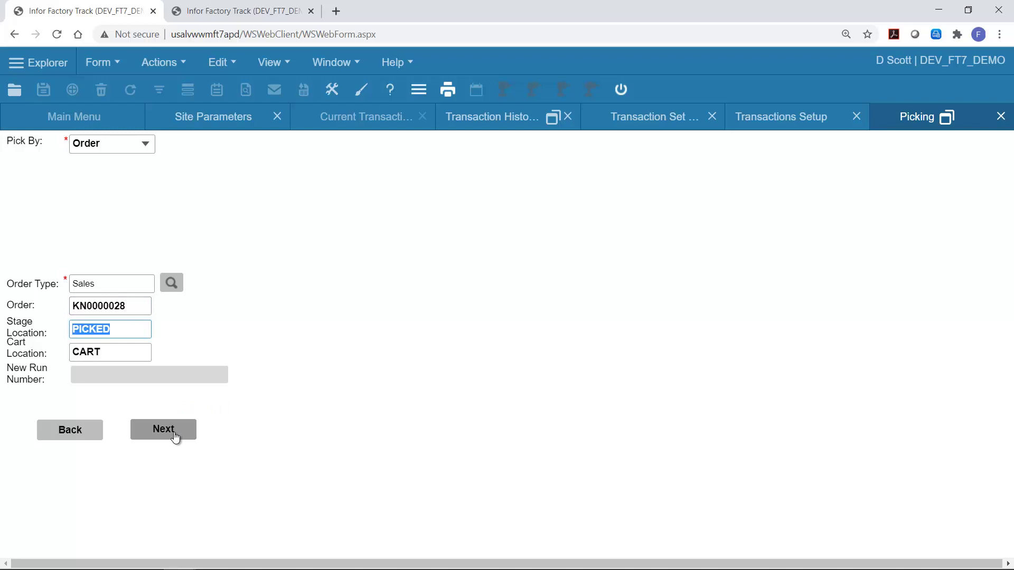
left_click(176, 431)
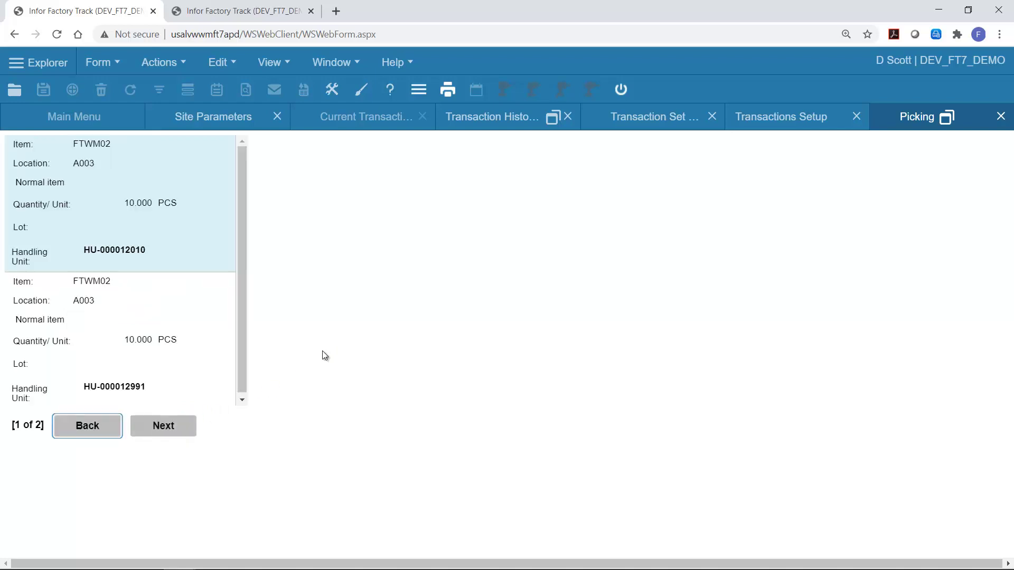